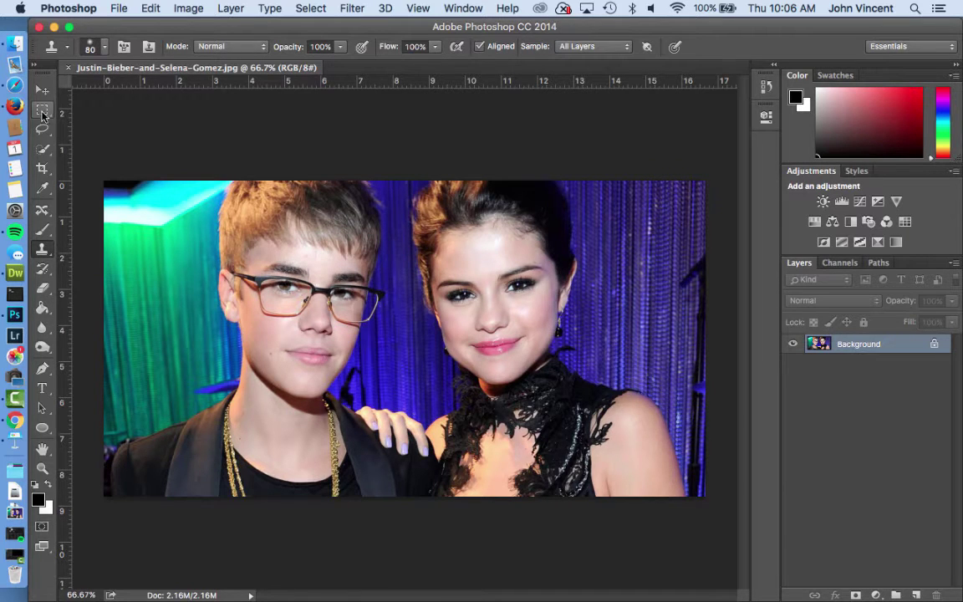
- Marquee-select the left person's face and copy it onto a new layer, Layer 1
{"action": "left_click", "coordinate": [42, 112]}
{"action": "left_click_drag", "start_coordinate": [200, 177], "coordinate": [397, 427]}
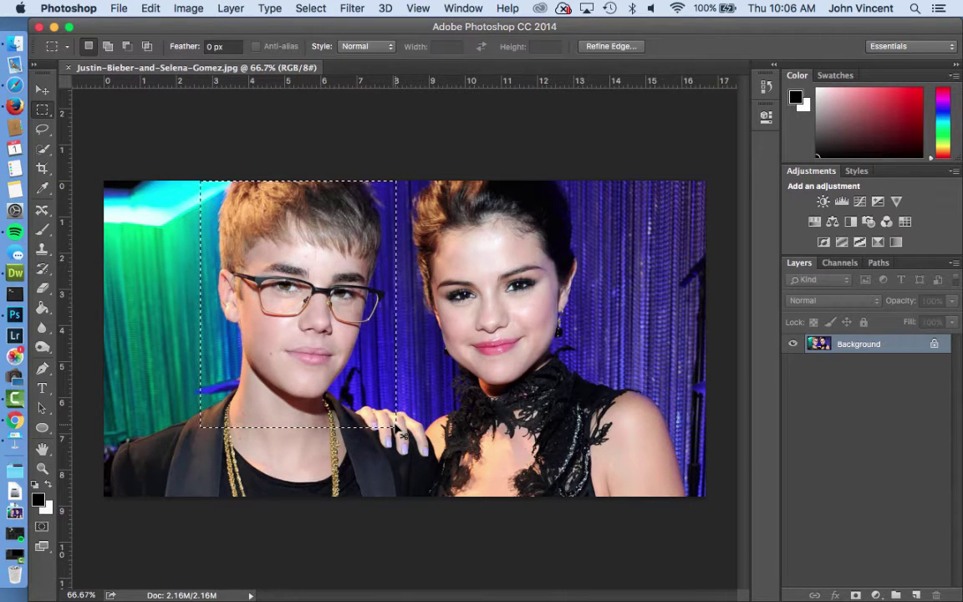
{"action": "key", "text": "super+j"}
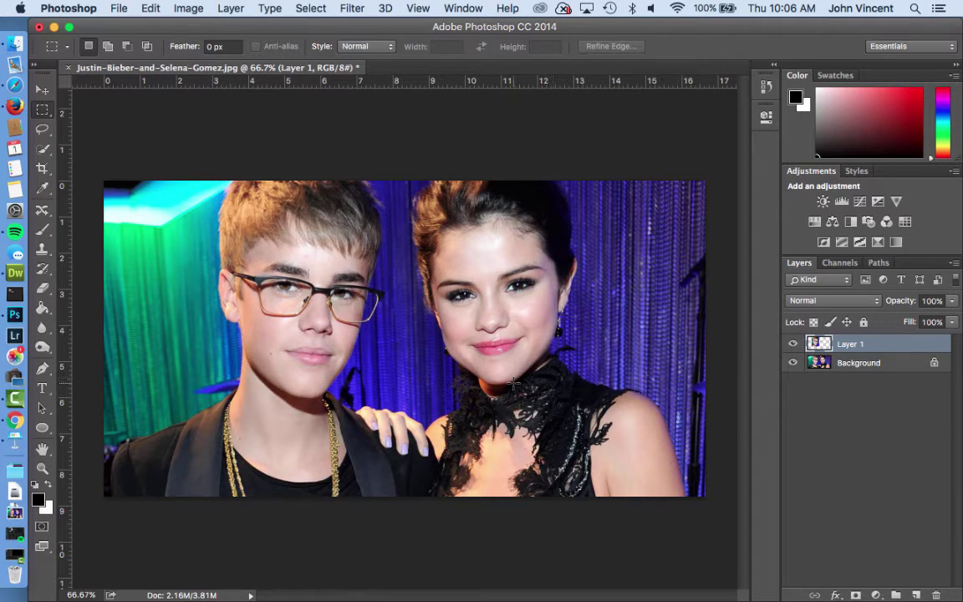
- Select the right person's face on the Background and copy it onto Layer 2
{"action": "left_click_drag", "start_coordinate": [395, 179], "coordinate": [625, 413]}
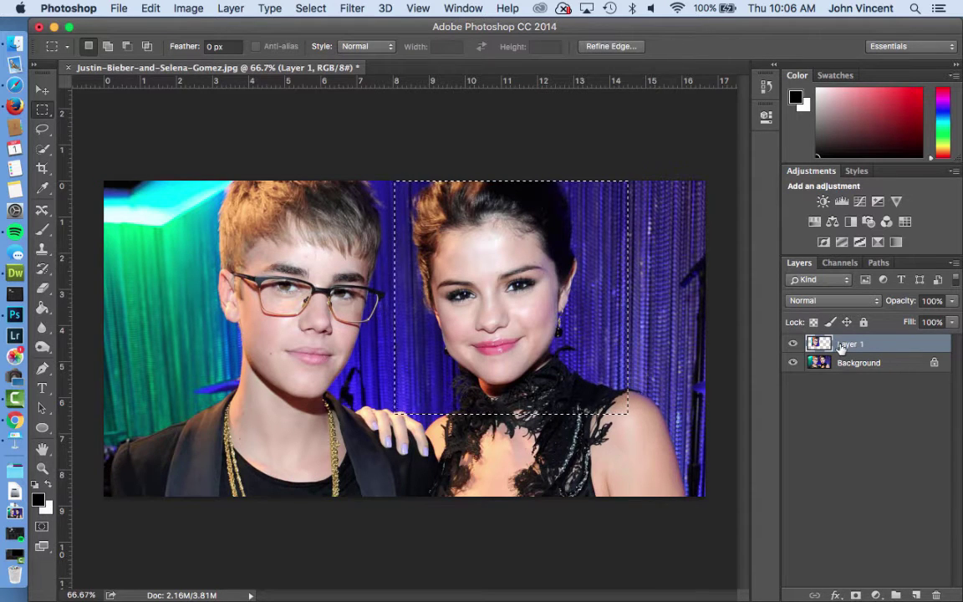
{"action": "left_click", "coordinate": [792, 363]}
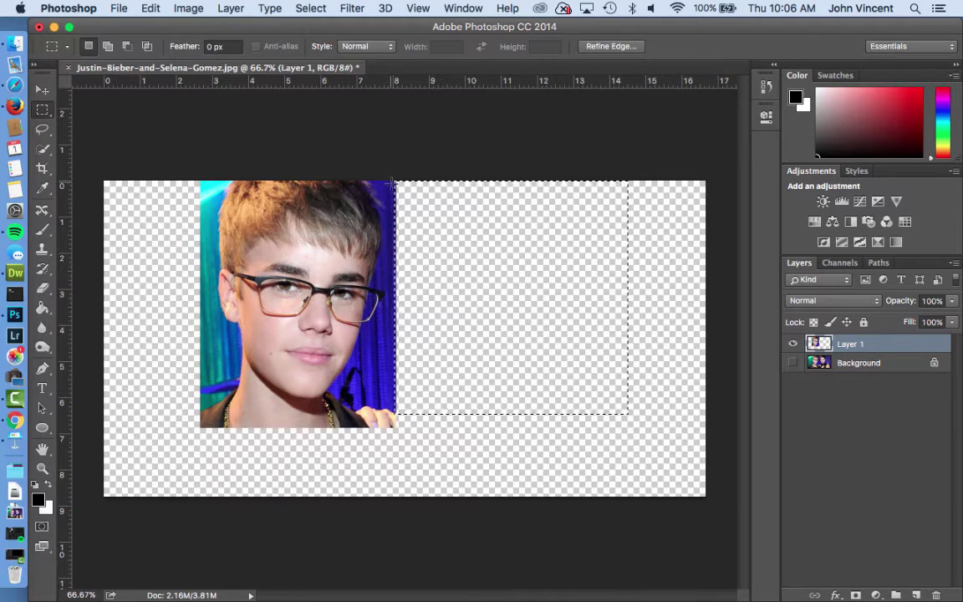
{"action": "left_click", "coordinate": [793, 363]}
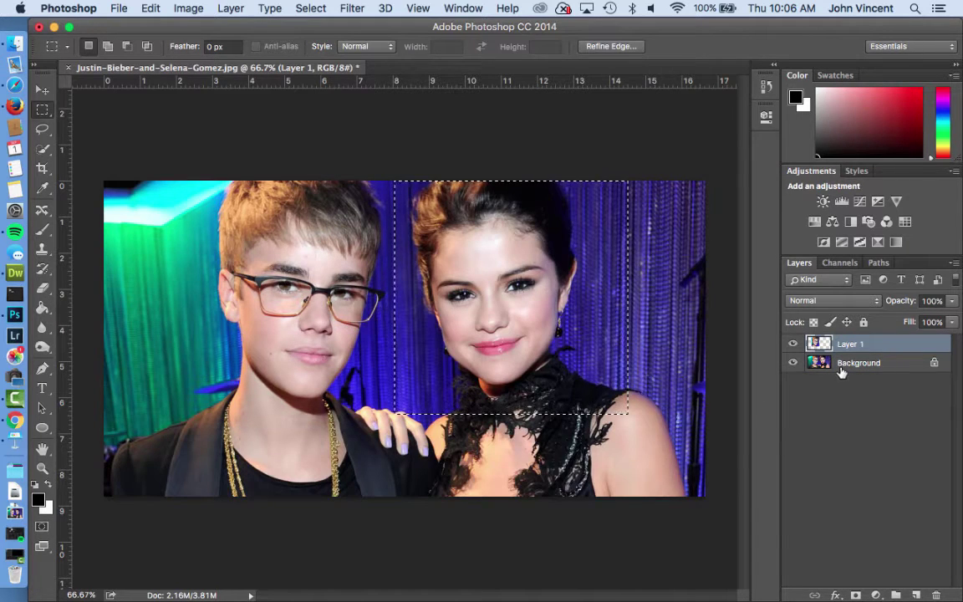
{"action": "left_click", "coordinate": [795, 362]}
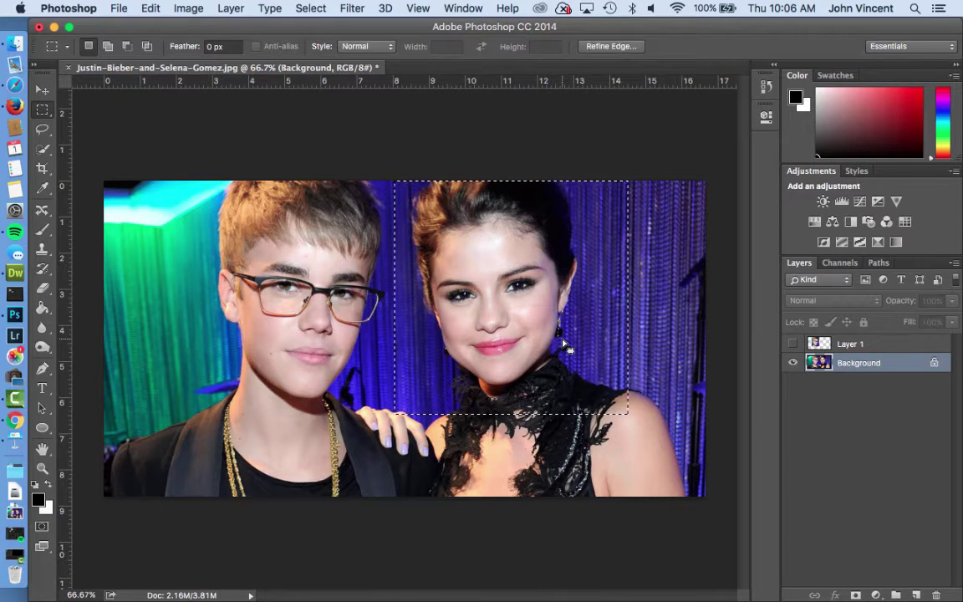
{"action": "key", "text": "super+j"}
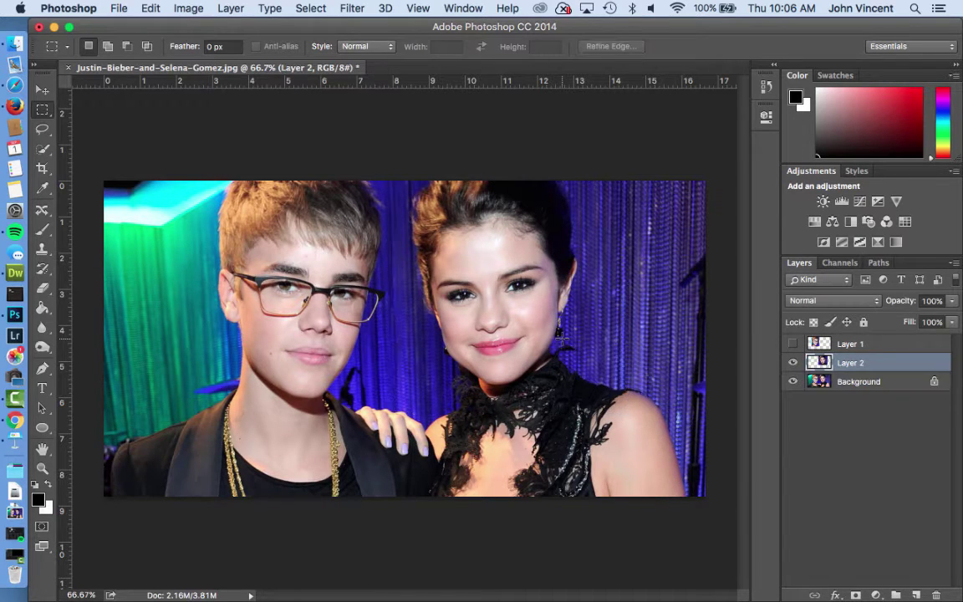
{"action": "left_click", "coordinate": [795, 381]}
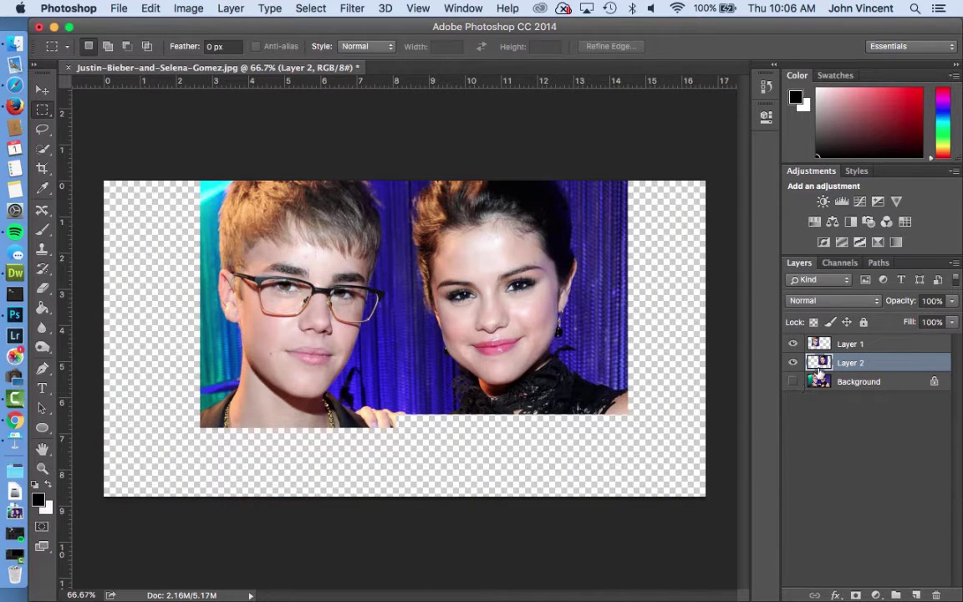
{"action": "left_click", "coordinate": [792, 381]}
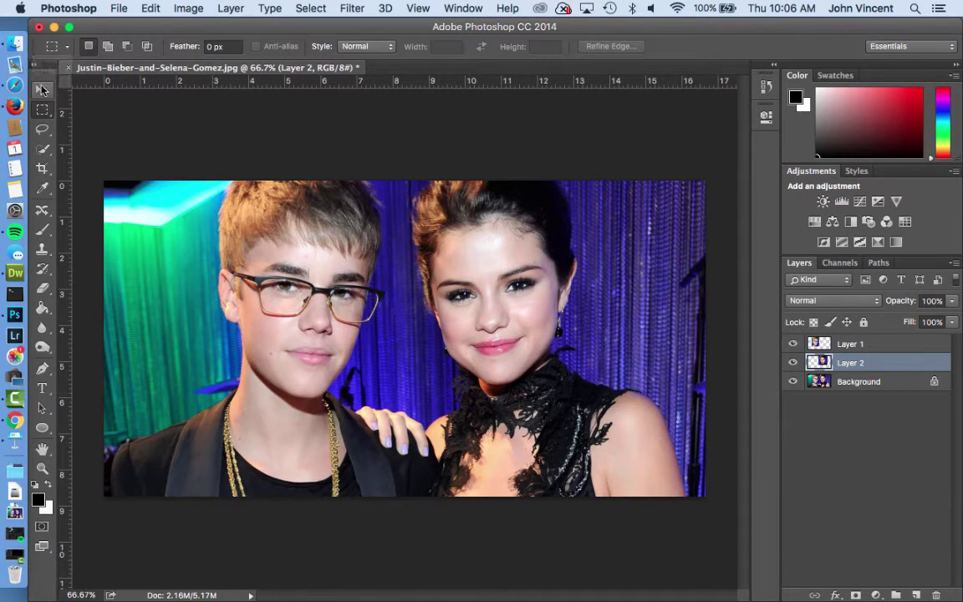
{"action": "left_click", "coordinate": [42, 89]}
- Move the right face patch over the left person and flip Layer 1 horizontally
{"action": "left_click_drag", "start_coordinate": [506, 263], "coordinate": [574, 260]}
{"action": "left_click", "coordinate": [881, 343]}
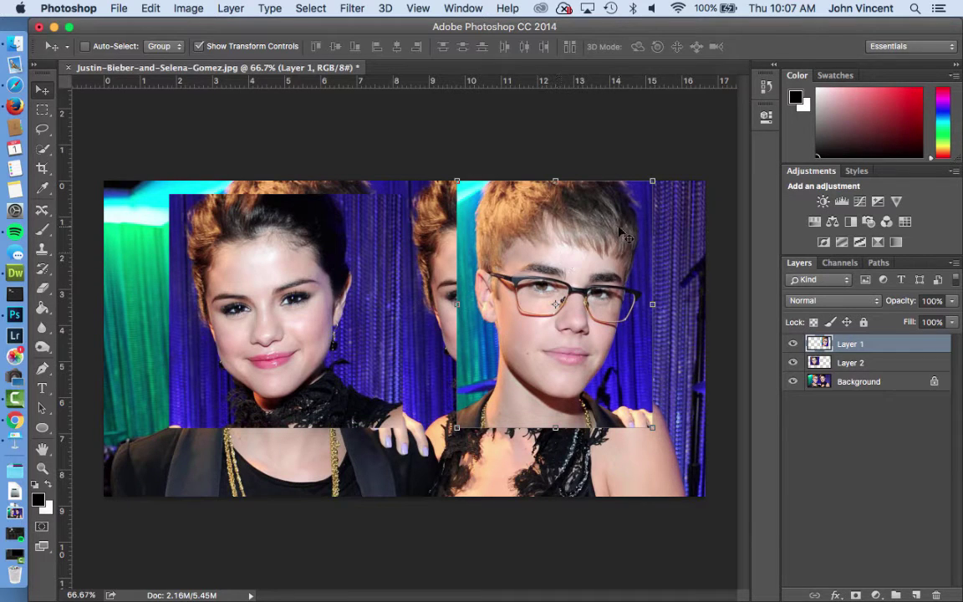
{"action": "left_click", "coordinate": [652, 180]}
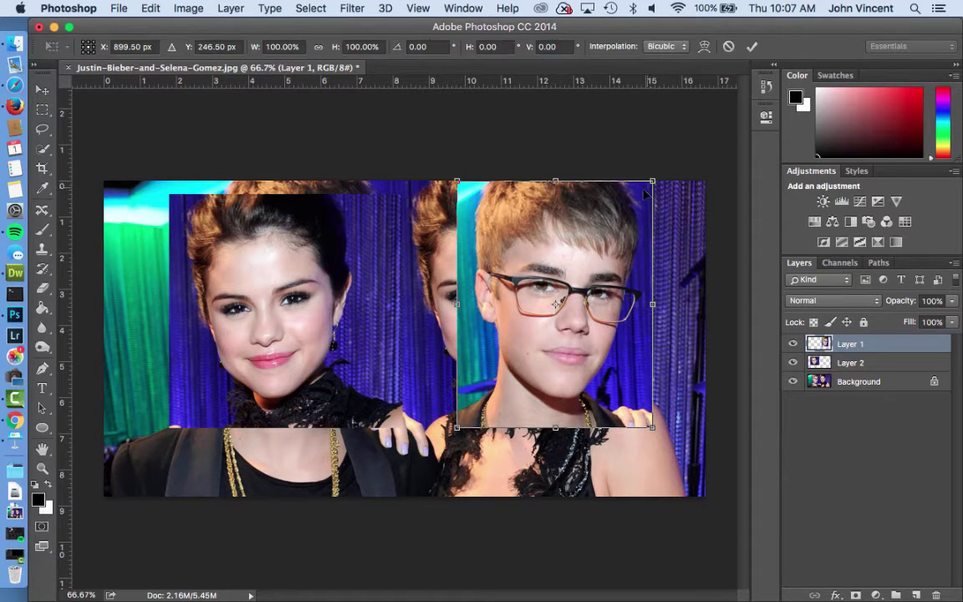
{"action": "right_click", "coordinate": [568, 226]}
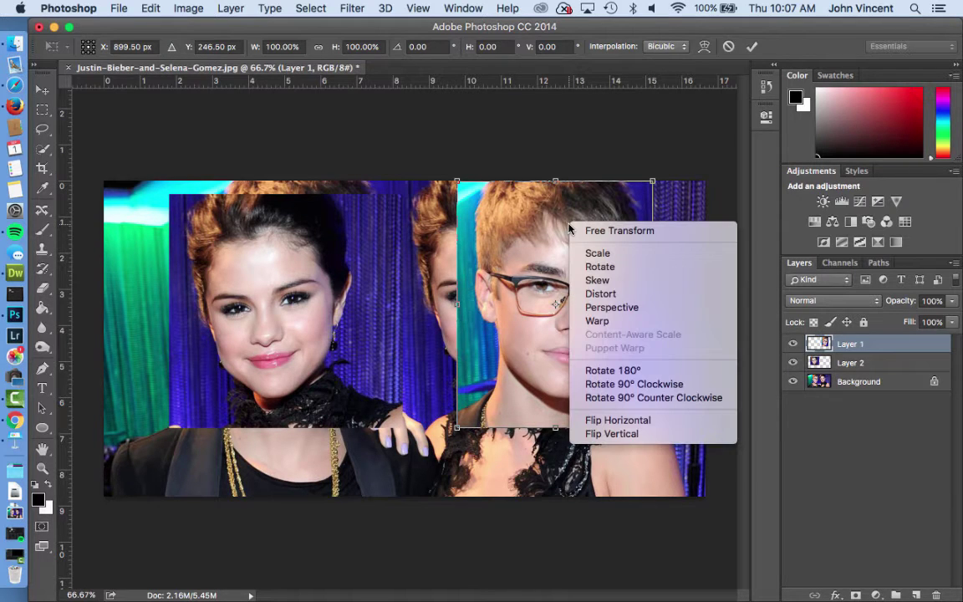
{"action": "left_click", "coordinate": [627, 420]}
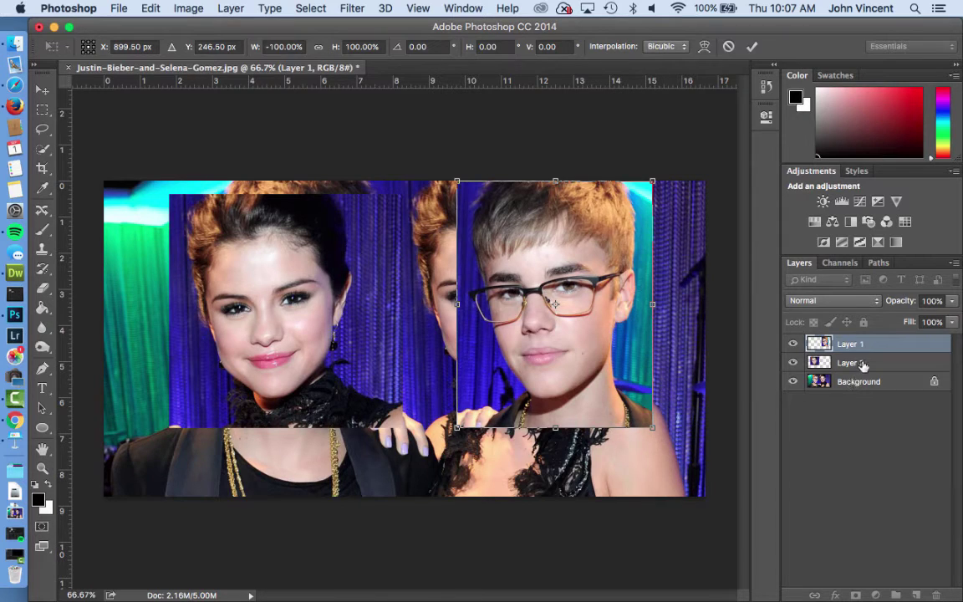
{"action": "key", "text": "Return"}
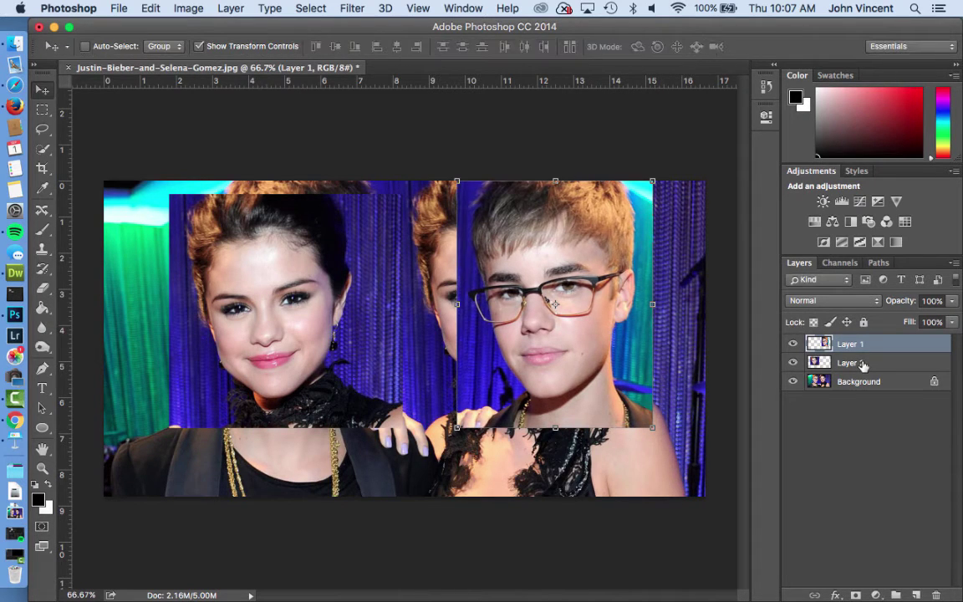
- Flip Layer 2, now on the left, horizontally as well
{"action": "left_click", "coordinate": [862, 365]}
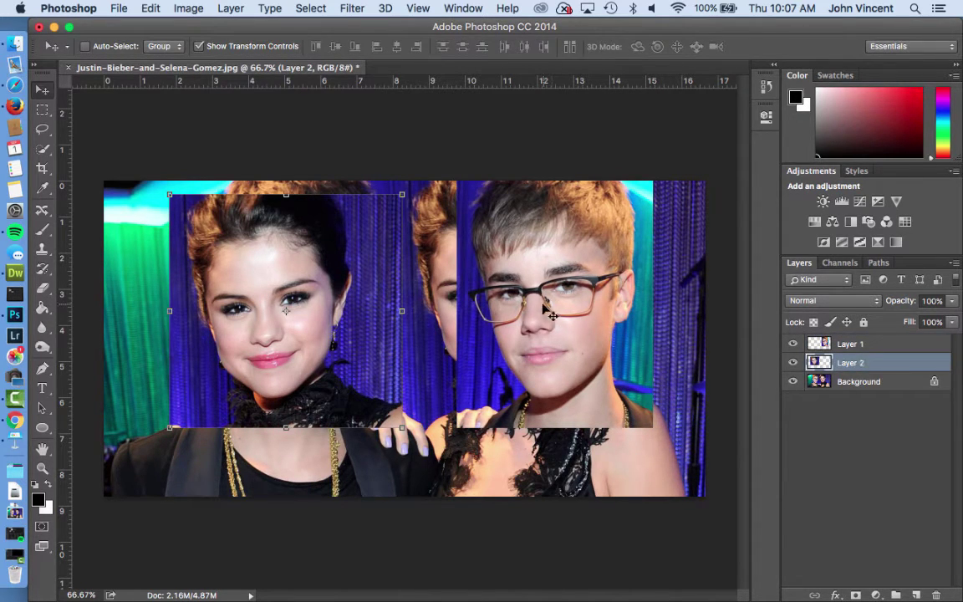
{"action": "left_click", "coordinate": [402, 195]}
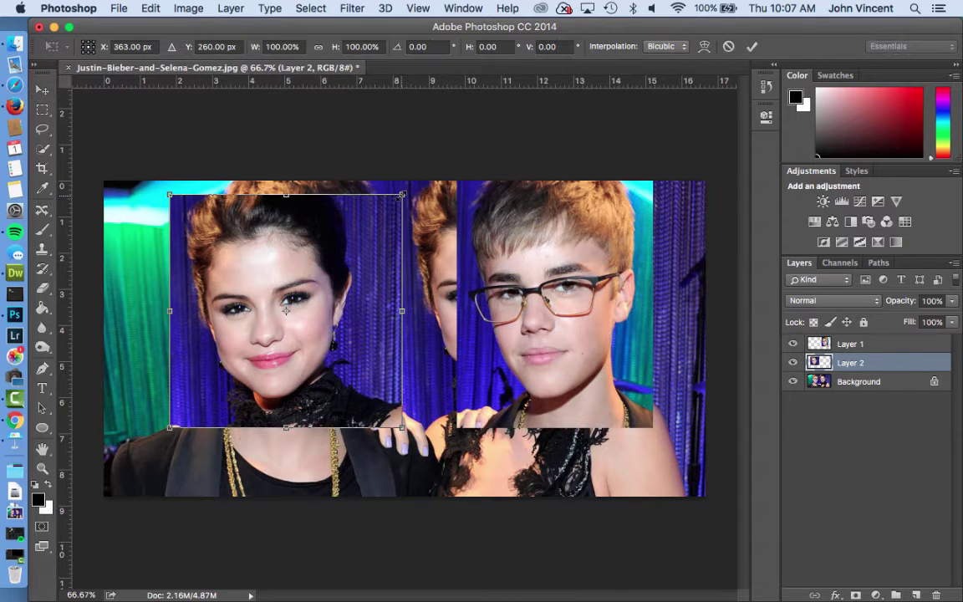
{"action": "right_click", "coordinate": [318, 252]}
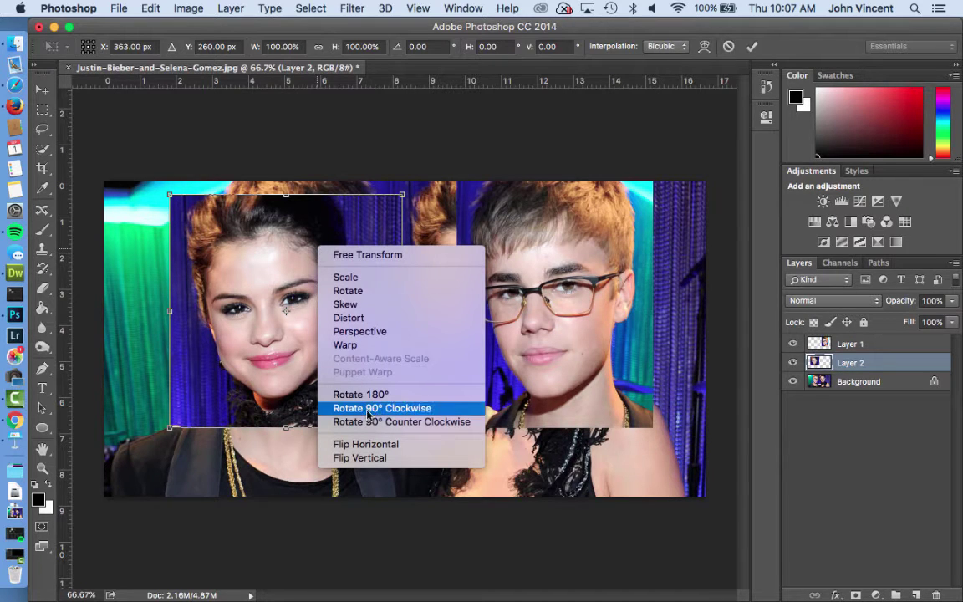
{"action": "left_click", "coordinate": [378, 446]}
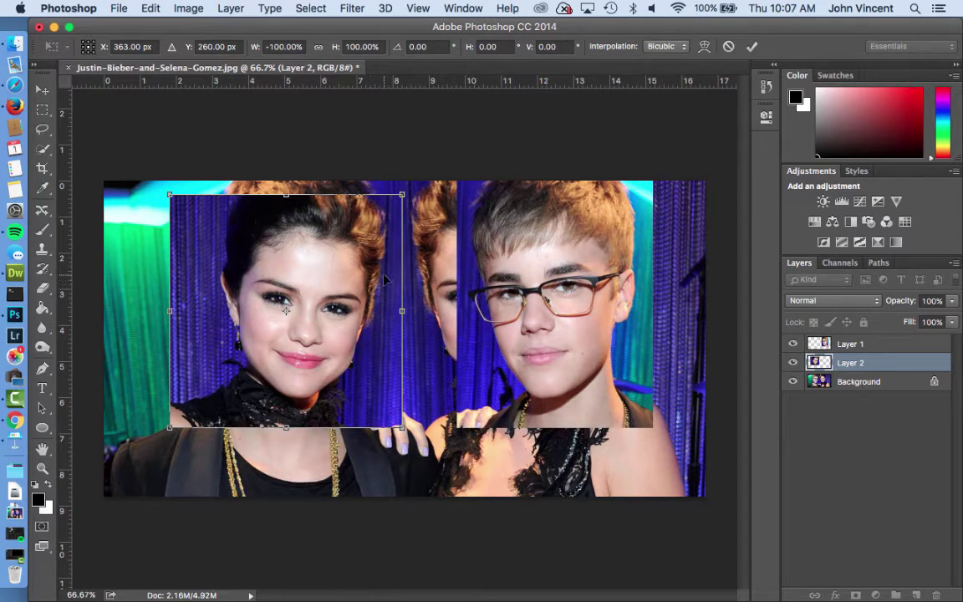
{"action": "key", "text": "Return"}
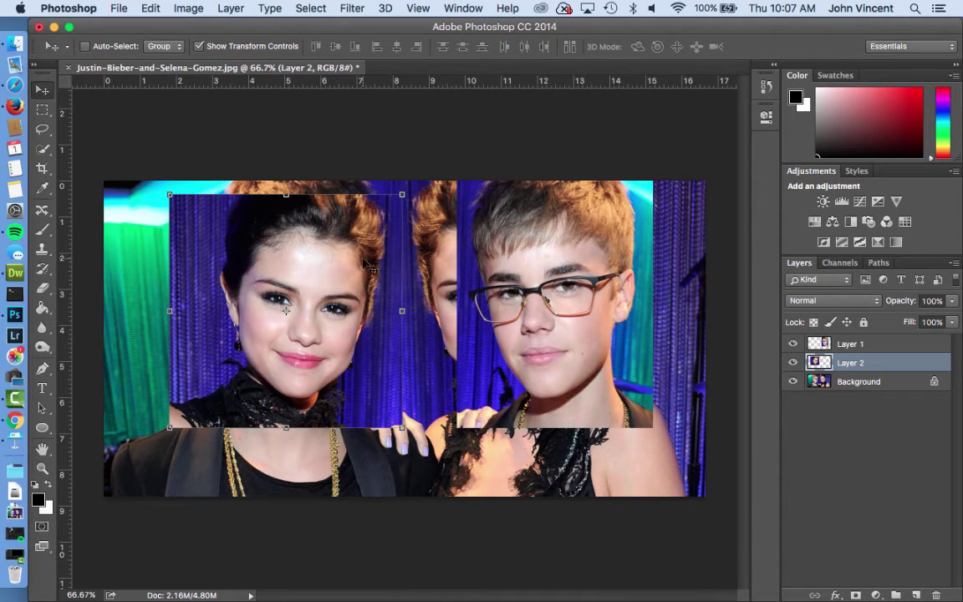
- At 39% opacity, position Layer 1 over her head and shrink it to about 92%
{"action": "left_click", "coordinate": [882, 345]}
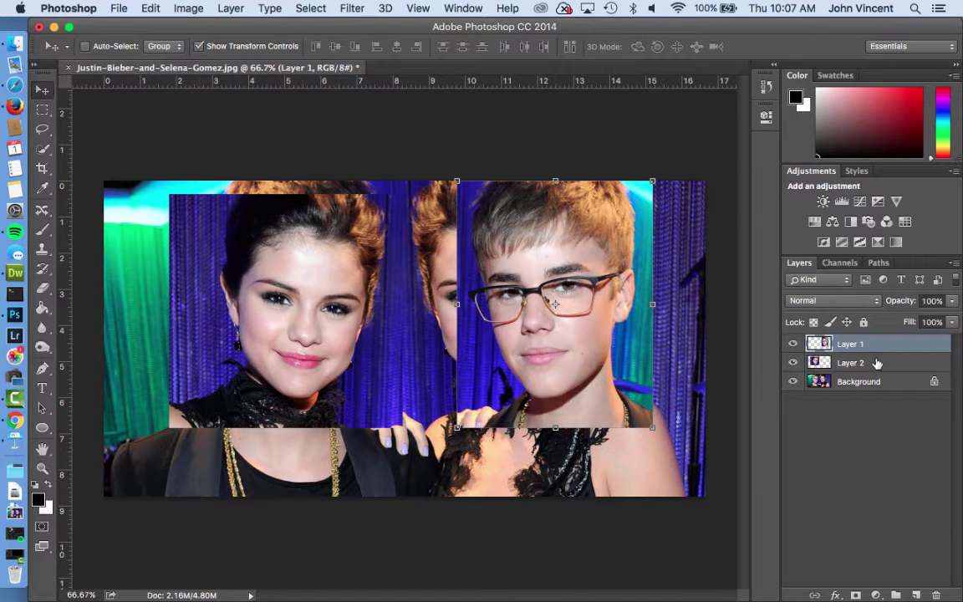
{"action": "left_click_drag", "start_coordinate": [571, 294], "coordinate": [505, 294]}
{"action": "left_click", "coordinate": [951, 301]}
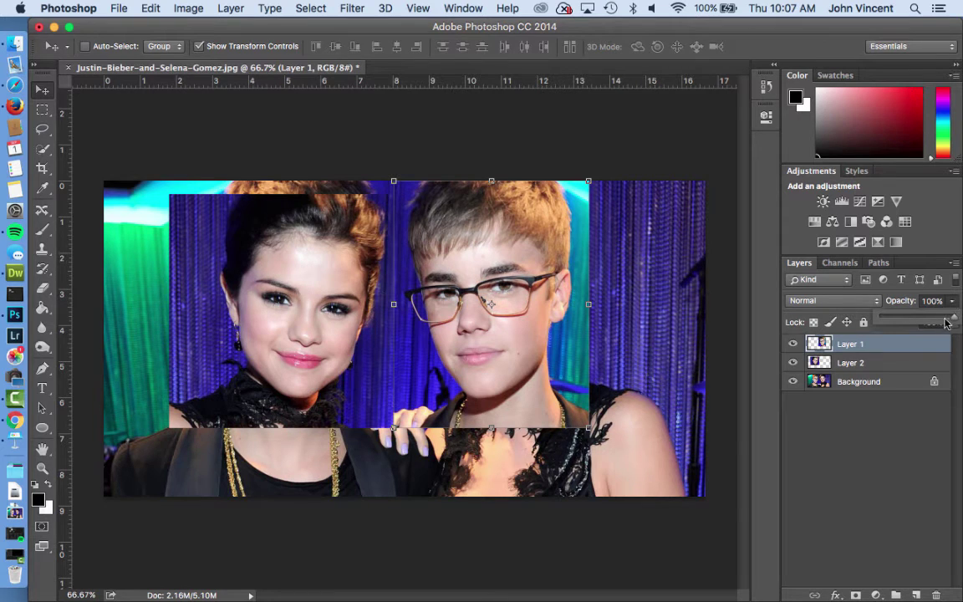
{"action": "left_click_drag", "start_coordinate": [956, 323], "coordinate": [909, 320]}
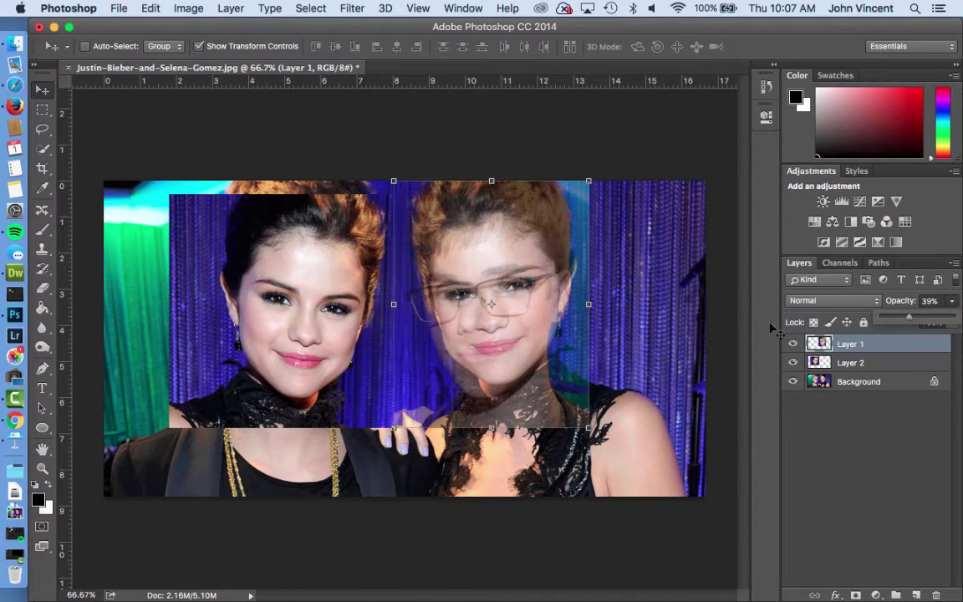
{"action": "left_click_drag", "start_coordinate": [468, 285], "coordinate": [477, 288]}
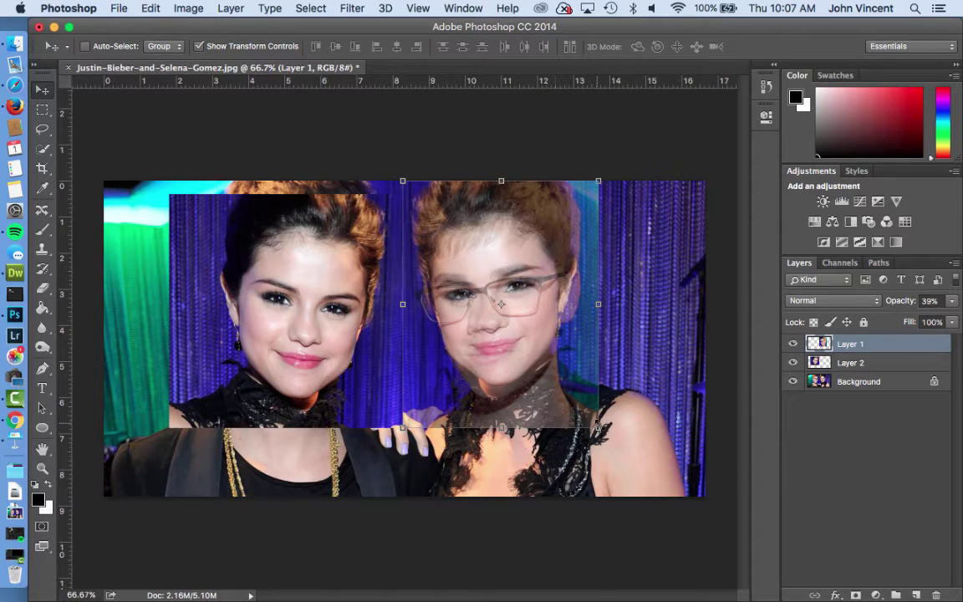
{"action": "left_click_drag", "start_coordinate": [595, 424], "coordinate": [583, 407]}
{"action": "mouse_move", "coordinate": [515, 334]}
{"action": "left_mouse_down"}
{"action": "mouse_move", "coordinate": [531, 337]}
{"action": "mouse_move", "coordinate": [523, 346]}
{"action": "left_mouse_up"}
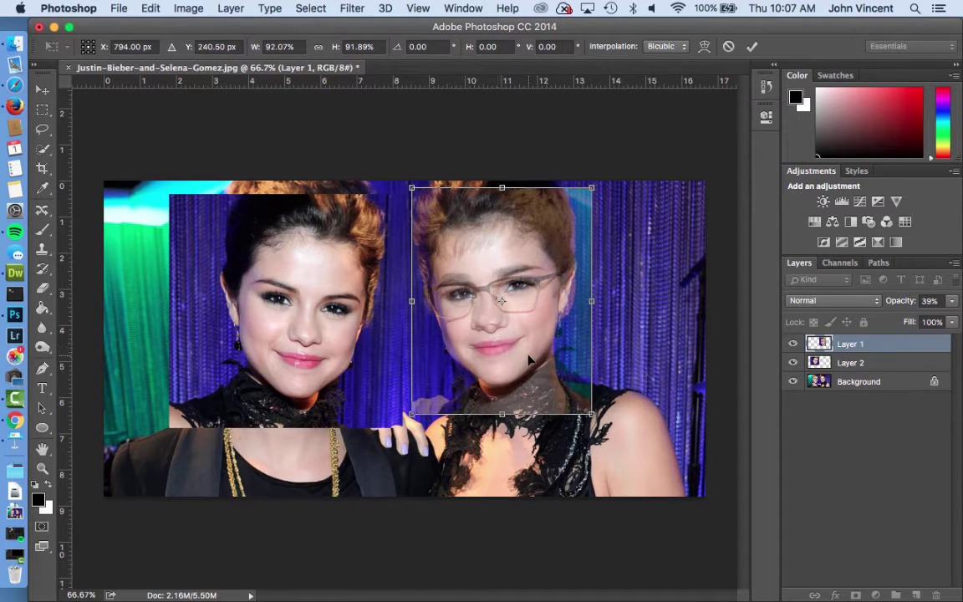
{"action": "key", "text": "Return"}
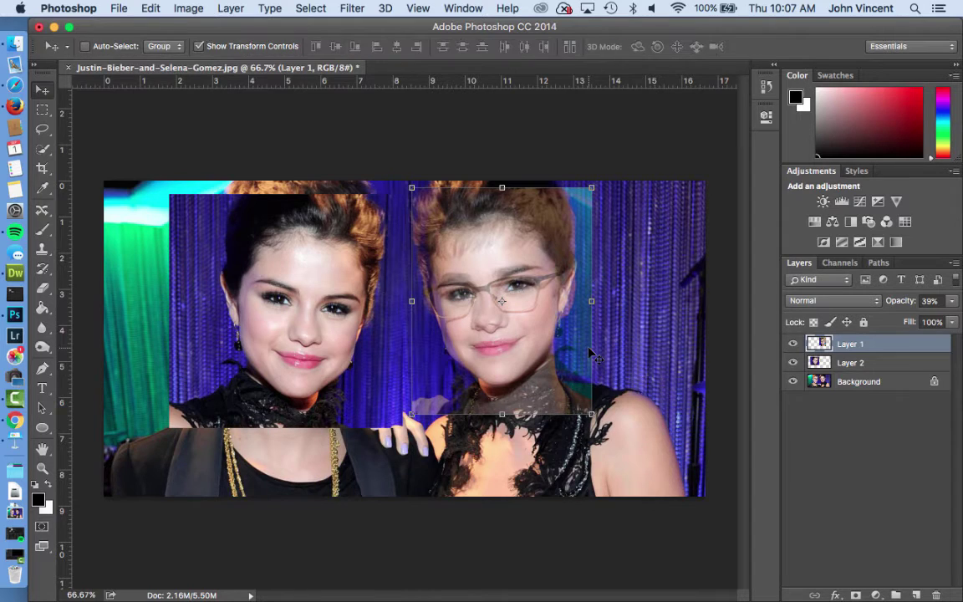
- Rotate the glasses face slightly, restore 100% opacity, and add a layer mask
{"action": "key", "text": "ctrl+t"}
{"action": "left_click_drag", "start_coordinate": [598, 416], "coordinate": [611, 399]}
{"action": "key", "text": "Return"}
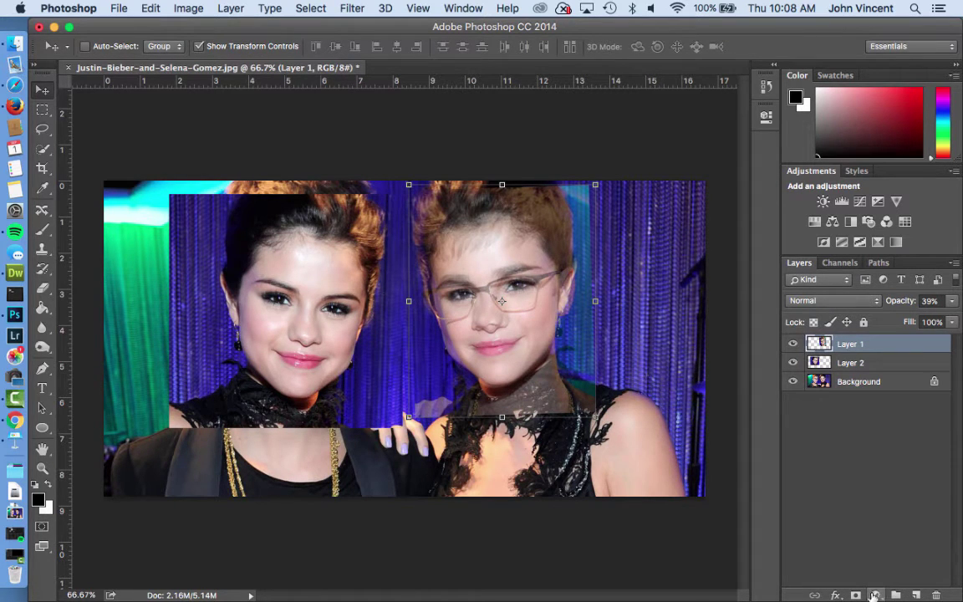
{"action": "left_click", "coordinate": [954, 301]}
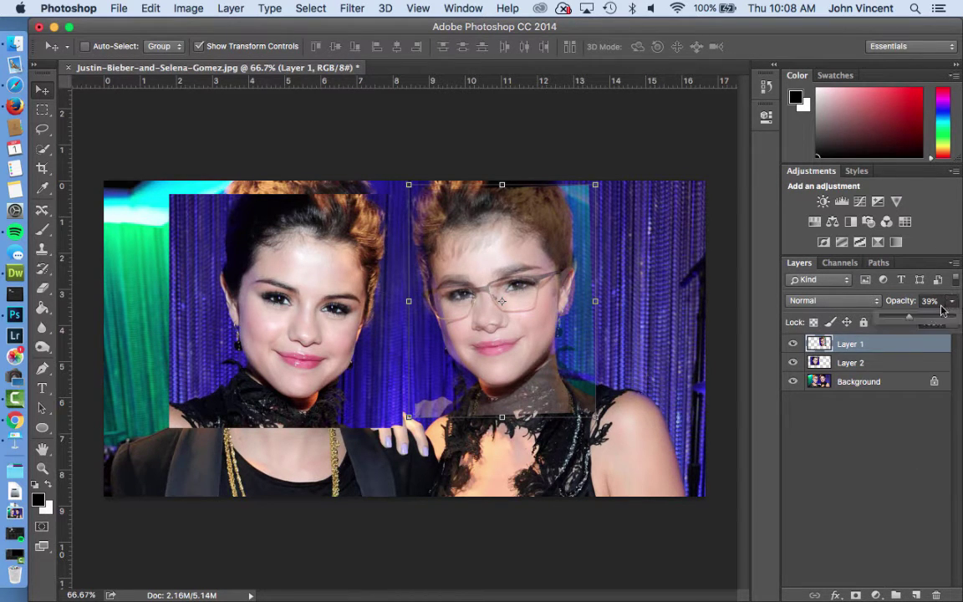
{"action": "left_click_drag", "start_coordinate": [914, 322], "coordinate": [960, 343]}
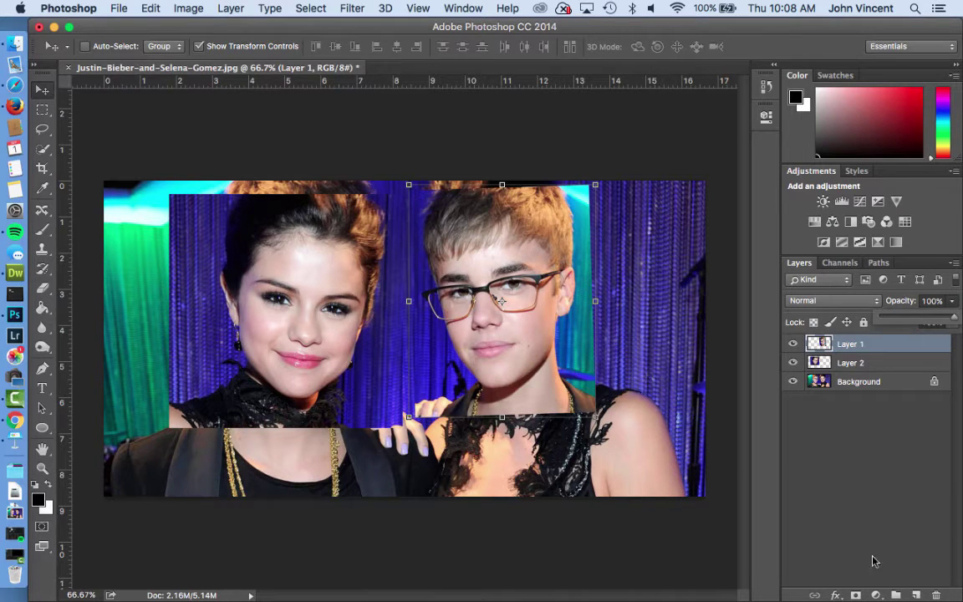
{"action": "left_click", "coordinate": [855, 595]}
- Paint black with a soft 90 px brush on Layer 1's mask over the collar seam, teal strip and stray patch
{"action": "key", "text": "b"}
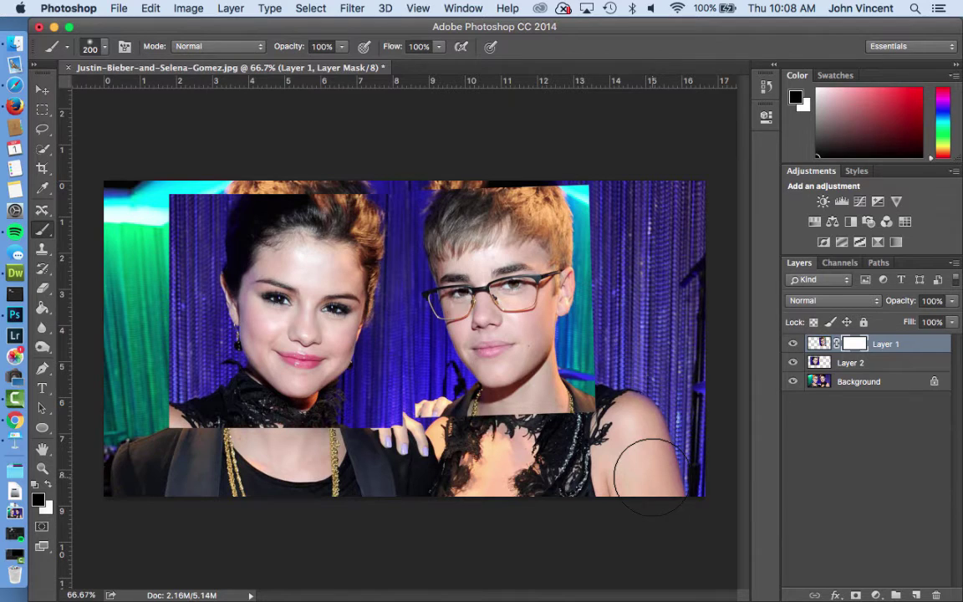
{"action": "key", "text": "bracketleft"}
{"action": "key", "text": "bracketleft"}
{"action": "key", "text": "bracketleft"}
{"action": "key", "text": "bracketleft"}
{"action": "key", "text": "bracketleft"}
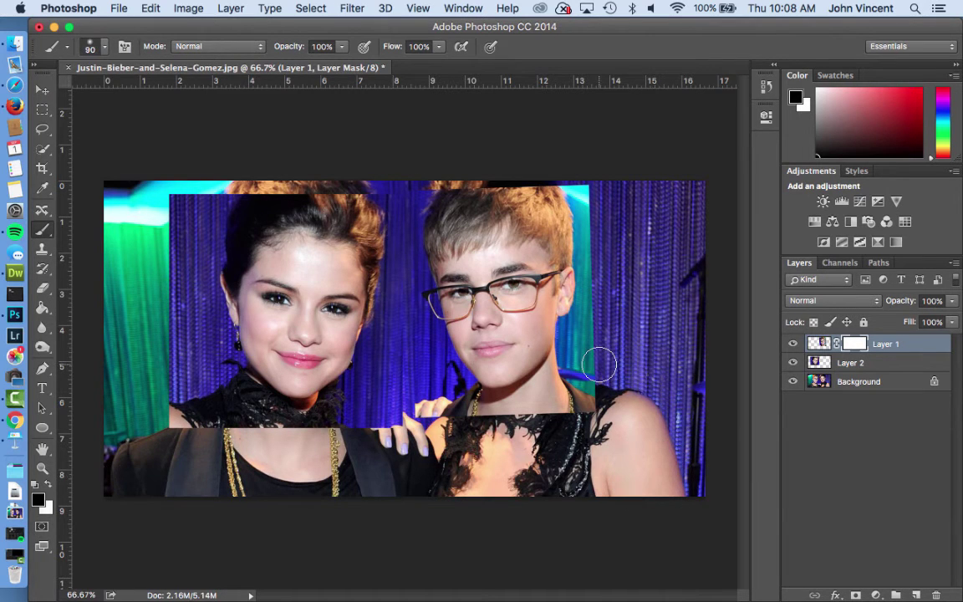
{"action": "mouse_move", "coordinate": [576, 344]}
{"action": "left_mouse_down"}
{"action": "mouse_move", "coordinate": [569, 378]}
{"action": "mouse_move", "coordinate": [530, 408]}
{"action": "mouse_move", "coordinate": [574, 379]}
{"action": "left_mouse_up"}
{"action": "right_click", "coordinate": [574, 379]}
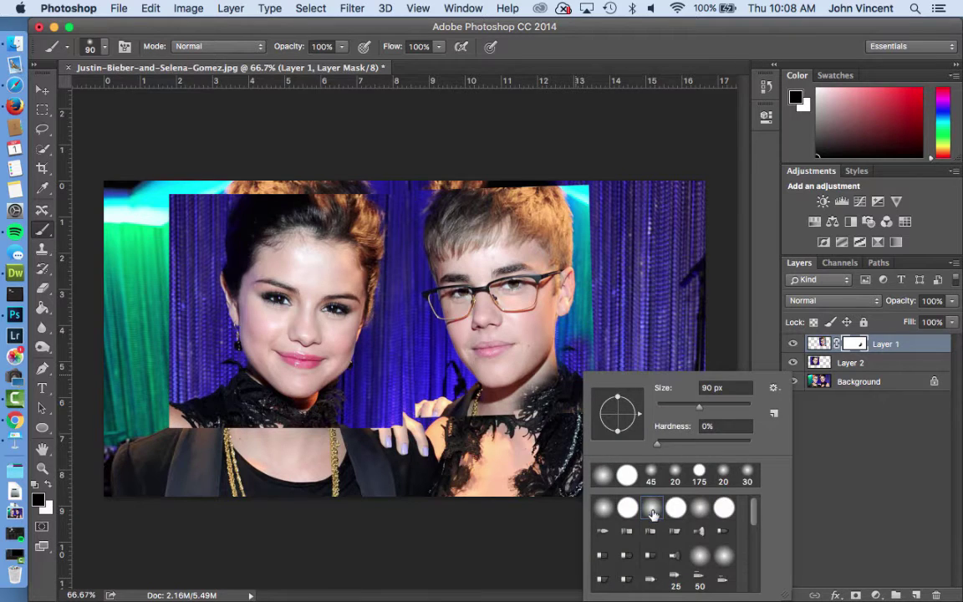
{"action": "left_click", "coordinate": [500, 329]}
{"action": "mouse_move", "coordinate": [576, 341]}
{"action": "left_mouse_down"}
{"action": "mouse_move", "coordinate": [595, 312]}
{"action": "mouse_move", "coordinate": [559, 361]}
{"action": "mouse_move", "coordinate": [528, 377]}
{"action": "mouse_move", "coordinate": [493, 325]}
{"action": "mouse_move", "coordinate": [464, 363]}
{"action": "mouse_move", "coordinate": [535, 318]}
{"action": "mouse_move", "coordinate": [571, 194]}
{"action": "mouse_move", "coordinate": [587, 319]}
{"action": "mouse_move", "coordinate": [554, 215]}
{"action": "mouse_move", "coordinate": [563, 241]}
{"action": "mouse_move", "coordinate": [418, 213]}
{"action": "mouse_move", "coordinate": [397, 224]}
{"action": "mouse_move", "coordinate": [484, 180]}
{"action": "mouse_move", "coordinate": [400, 179]}
{"action": "mouse_move", "coordinate": [389, 205]}
{"action": "mouse_move", "coordinate": [399, 239]}
{"action": "mouse_move", "coordinate": [422, 255]}
{"action": "mouse_move", "coordinate": [394, 199]}
{"action": "left_mouse_up"}
{"action": "mouse_move", "coordinate": [491, 418]}
{"action": "left_mouse_down"}
{"action": "mouse_move", "coordinate": [423, 385]}
{"action": "mouse_move", "coordinate": [450, 403]}
{"action": "mouse_move", "coordinate": [427, 378]}
{"action": "mouse_move", "coordinate": [426, 429]}
{"action": "mouse_move", "coordinate": [389, 350]}
{"action": "mouse_move", "coordinate": [393, 337]}
{"action": "mouse_move", "coordinate": [404, 402]}
{"action": "mouse_move", "coordinate": [487, 399]}
{"action": "mouse_move", "coordinate": [487, 367]}
{"action": "mouse_move", "coordinate": [499, 398]}
{"action": "left_mouse_up"}
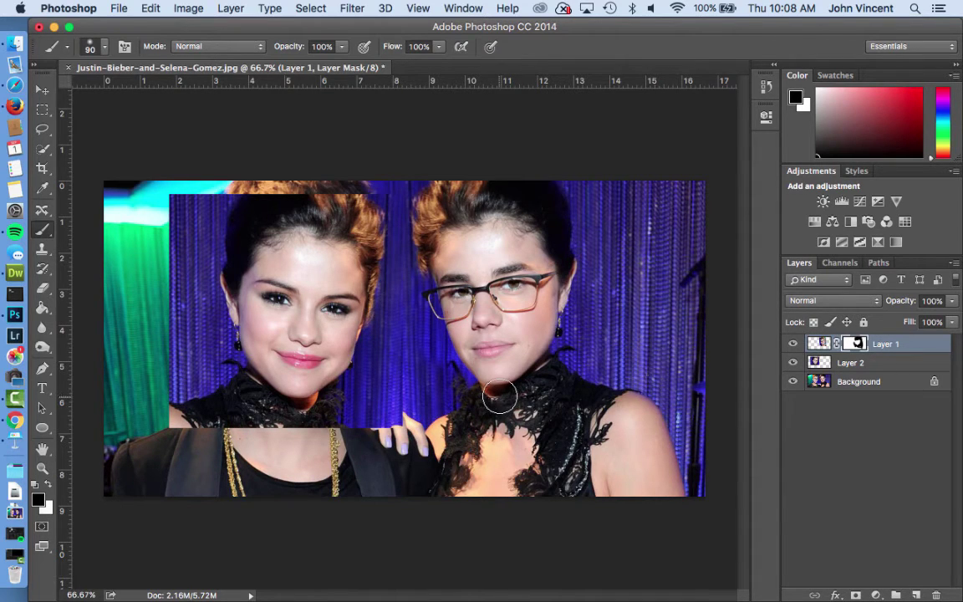
{"action": "key", "text": "bracketleft"}
{"action": "key", "text": "bracketleft"}
{"action": "key", "text": "bracketleft"}
{"action": "key", "text": "bracketleft"}
{"action": "key", "text": "x"}
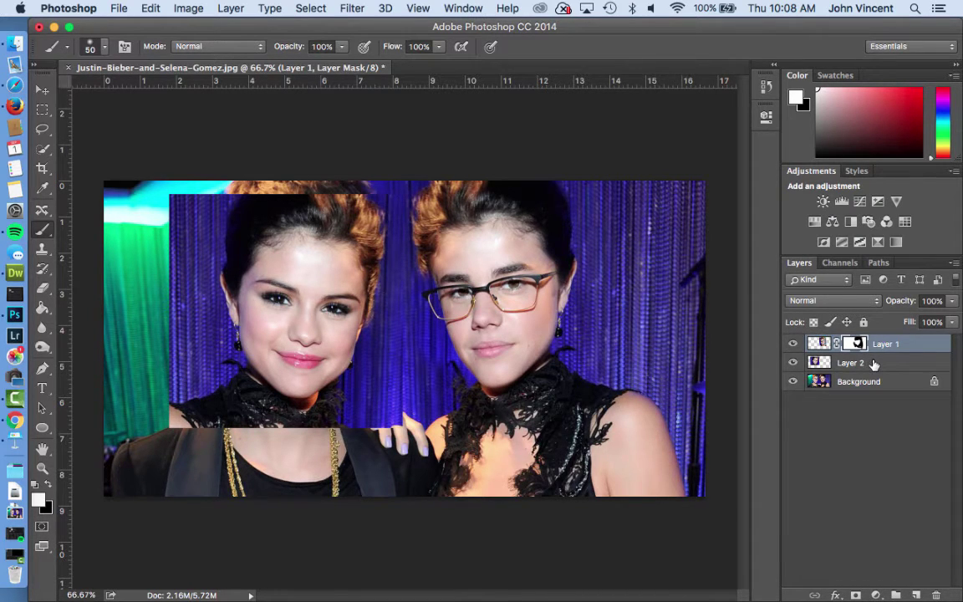
- At 48% opacity, align Layer 2 over the left person and enlarge it to about 105%
{"action": "left_click", "coordinate": [840, 365]}
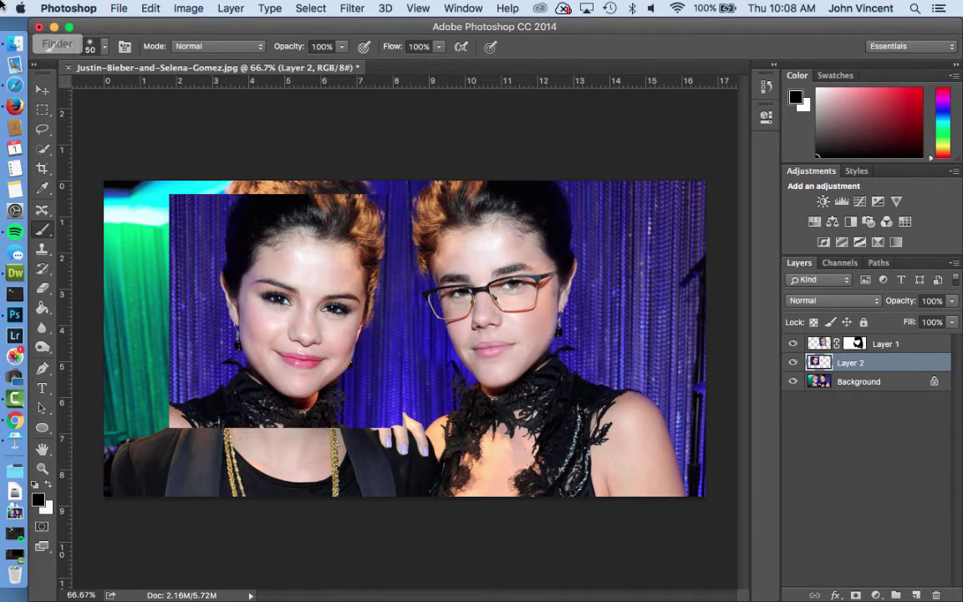
{"action": "left_click", "coordinate": [42, 88]}
{"action": "mouse_move", "coordinate": [336, 287]}
{"action": "left_mouse_down"}
{"action": "mouse_move", "coordinate": [350, 188]}
{"action": "mouse_move", "coordinate": [319, 286]}
{"action": "left_mouse_up"}
{"action": "left_click", "coordinate": [952, 302]}
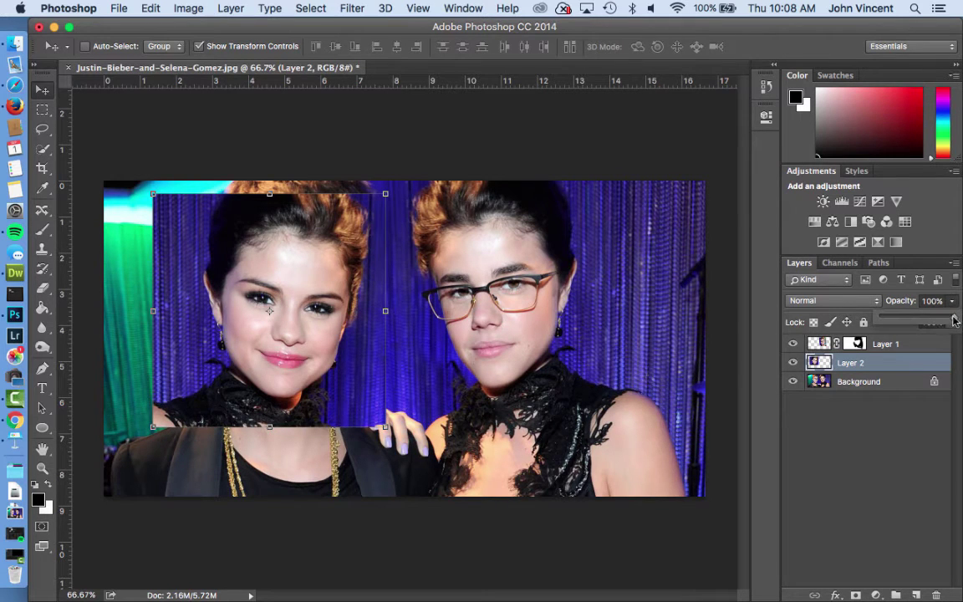
{"action": "left_click_drag", "start_coordinate": [957, 320], "coordinate": [916, 320]}
{"action": "left_click_drag", "start_coordinate": [299, 318], "coordinate": [317, 307]}
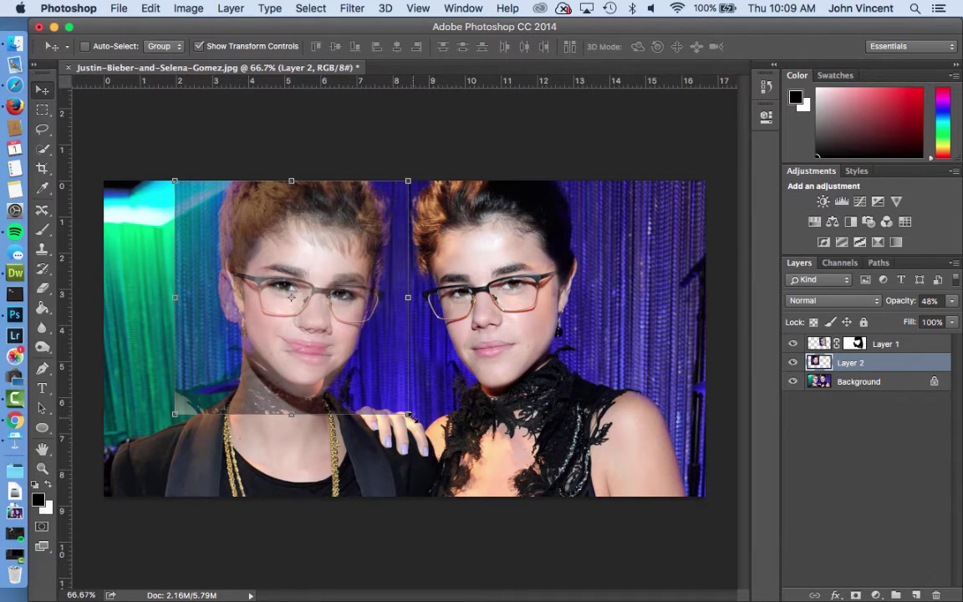
{"action": "mouse_move", "coordinate": [408, 416]}
{"action": "left_mouse_down"}
{"action": "mouse_move", "coordinate": [421, 427]}
{"action": "mouse_move", "coordinate": [409, 430]}
{"action": "left_mouse_up"}
{"action": "left_click_drag", "start_coordinate": [304, 325], "coordinate": [305, 322]}
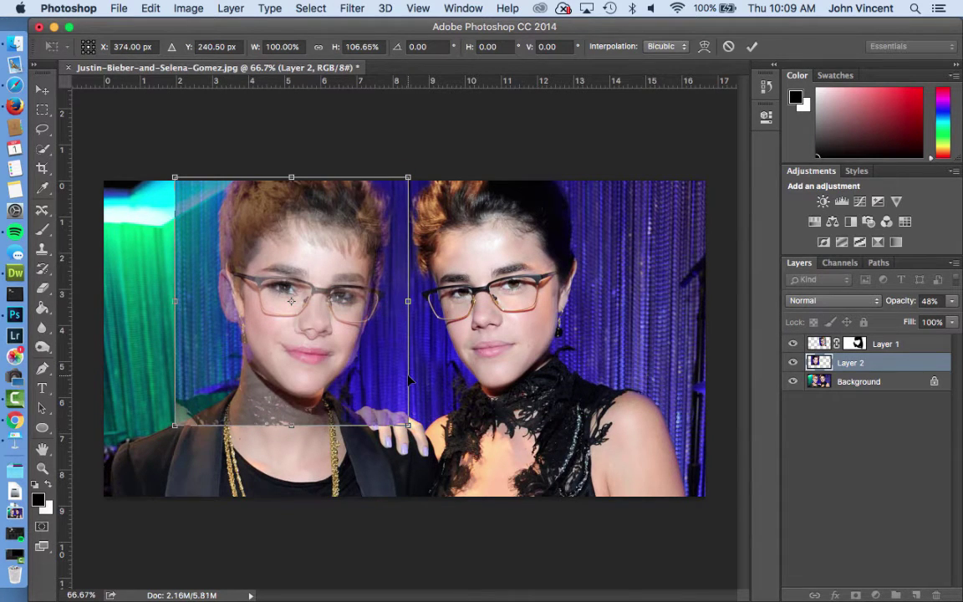
{"action": "key", "text": "Return"}
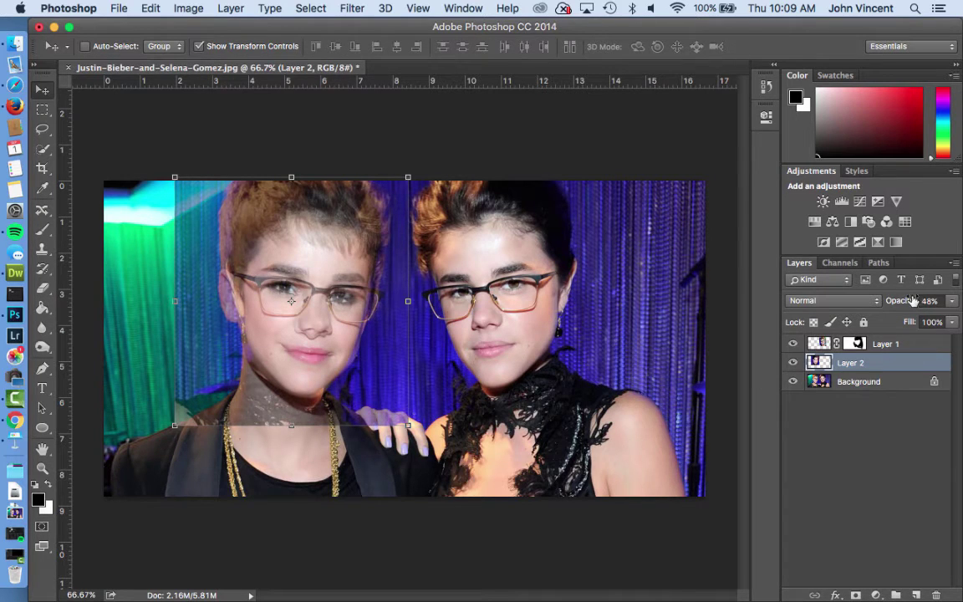
- Return Layer 2 to 100% opacity and add a layer mask
{"action": "left_click", "coordinate": [950, 301]}
{"action": "left_click_drag", "start_coordinate": [917, 320], "coordinate": [940, 343]}
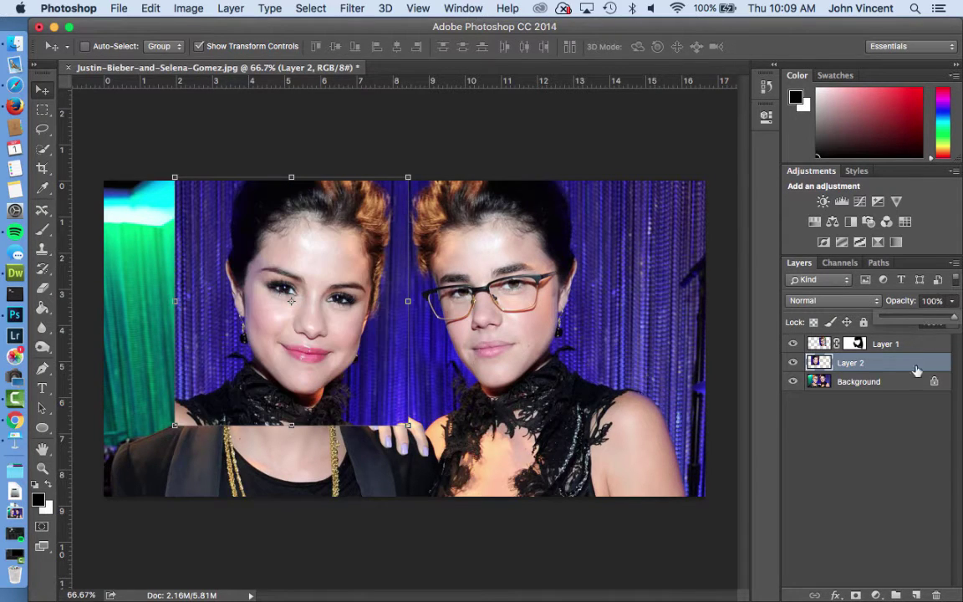
{"action": "left_click", "coordinate": [856, 596]}
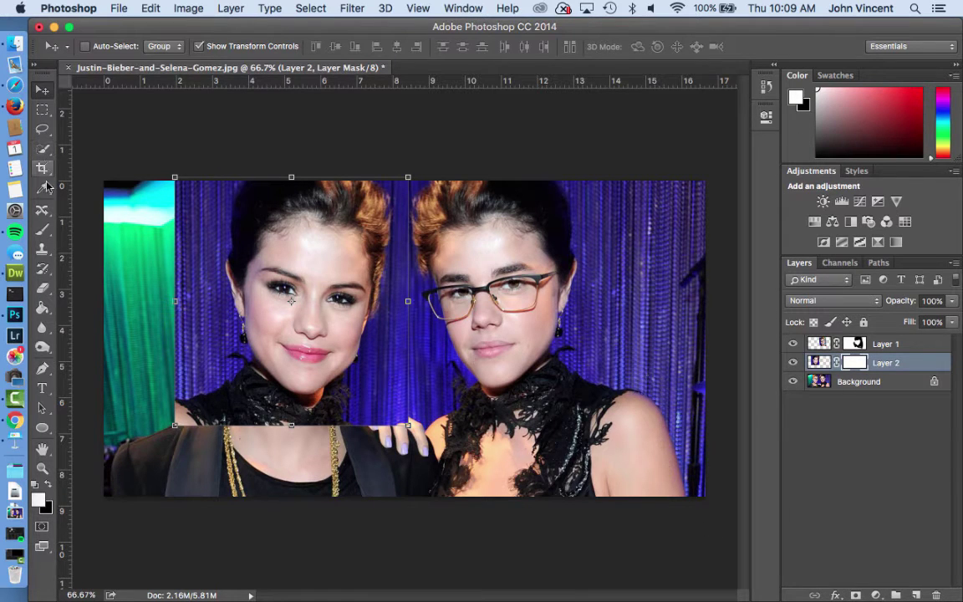
- Paint black at 80–125 px on Layer 2's mask to reveal the hand, necklace, shoulder and short hair
{"action": "left_click", "coordinate": [42, 228]}
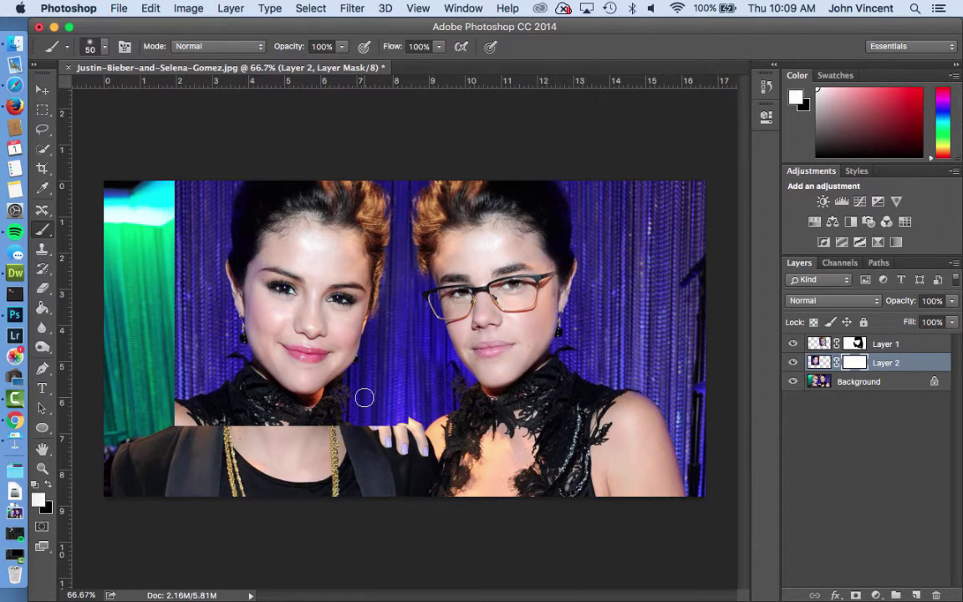
{"action": "key", "text": "x"}
{"action": "key", "text": "bracketright"}
{"action": "key", "text": "bracketright"}
{"action": "key", "text": "bracketright"}
{"action": "left_click_drag", "start_coordinate": [392, 361], "coordinate": [400, 409]}
{"action": "mouse_move", "coordinate": [307, 333]}
{"action": "left_mouse_down"}
{"action": "mouse_move", "coordinate": [280, 372]}
{"action": "mouse_move", "coordinate": [199, 325]}
{"action": "mouse_move", "coordinate": [284, 381]}
{"action": "mouse_move", "coordinate": [209, 301]}
{"action": "mouse_move", "coordinate": [197, 372]}
{"action": "mouse_move", "coordinate": [159, 414]}
{"action": "left_mouse_up"}
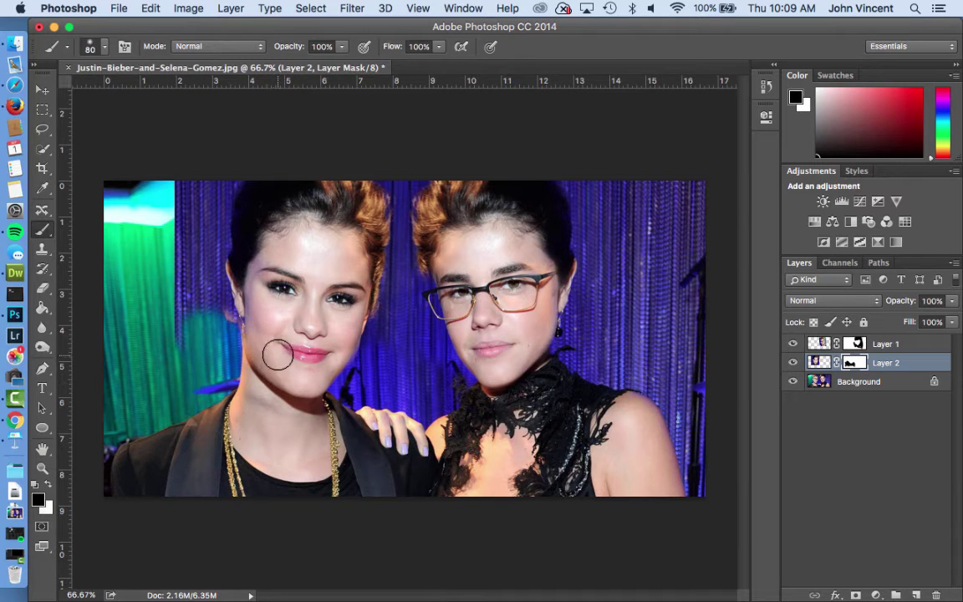
{"action": "mouse_move", "coordinate": [207, 303]}
{"action": "left_mouse_down"}
{"action": "mouse_move", "coordinate": [231, 251]}
{"action": "mouse_move", "coordinate": [226, 350]}
{"action": "mouse_move", "coordinate": [222, 267]}
{"action": "mouse_move", "coordinate": [248, 191]}
{"action": "mouse_move", "coordinate": [172, 288]}
{"action": "mouse_move", "coordinate": [184, 118]}
{"action": "mouse_move", "coordinate": [162, 453]}
{"action": "mouse_move", "coordinate": [190, 257]}
{"action": "mouse_move", "coordinate": [192, 355]}
{"action": "mouse_move", "coordinate": [205, 219]}
{"action": "mouse_move", "coordinate": [223, 198]}
{"action": "mouse_move", "coordinate": [208, 174]}
{"action": "mouse_move", "coordinate": [191, 228]}
{"action": "mouse_move", "coordinate": [210, 227]}
{"action": "mouse_move", "coordinate": [245, 201]}
{"action": "left_mouse_up"}
{"action": "key", "text": "bracketright"}
{"action": "key", "text": "bracketright"}
{"action": "key", "text": "bracketright"}
{"action": "mouse_move", "coordinate": [301, 205]}
{"action": "left_mouse_down"}
{"action": "mouse_move", "coordinate": [249, 218]}
{"action": "mouse_move", "coordinate": [365, 225]}
{"action": "mouse_move", "coordinate": [269, 173]}
{"action": "mouse_move", "coordinate": [387, 204]}
{"action": "left_mouse_up"}
- Paint white at 90 px to remove the glasses across the eyes and temple
{"action": "key", "text": "bracketleft"}
{"action": "key", "text": "bracketleft"}
{"action": "key", "text": "bracketleft"}
{"action": "key", "text": "bracketleft"}
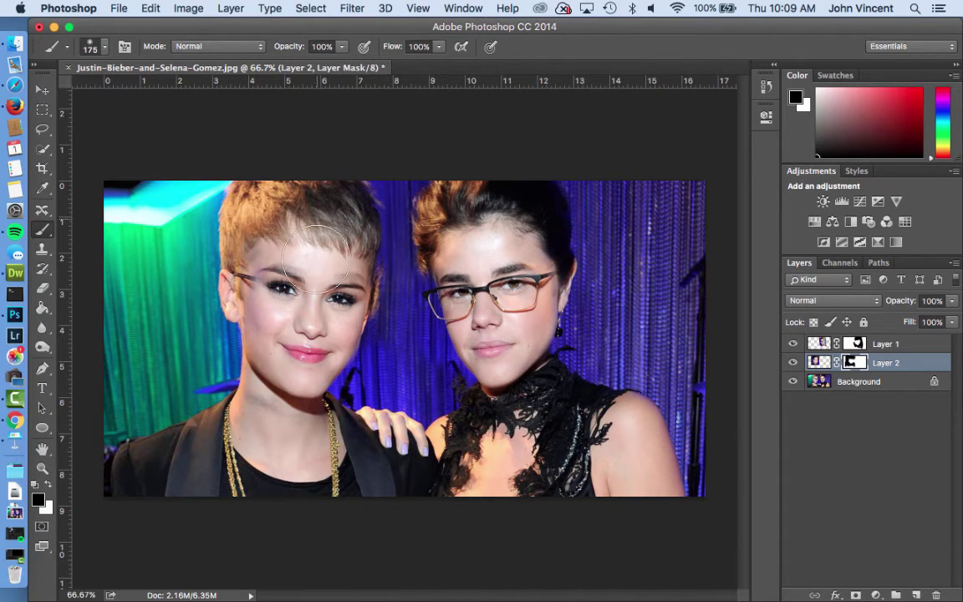
{"action": "key", "text": "x"}
{"action": "left_click_drag", "start_coordinate": [236, 279], "coordinate": [357, 301]}
{"action": "left_click_drag", "start_coordinate": [292, 298], "coordinate": [221, 269]}
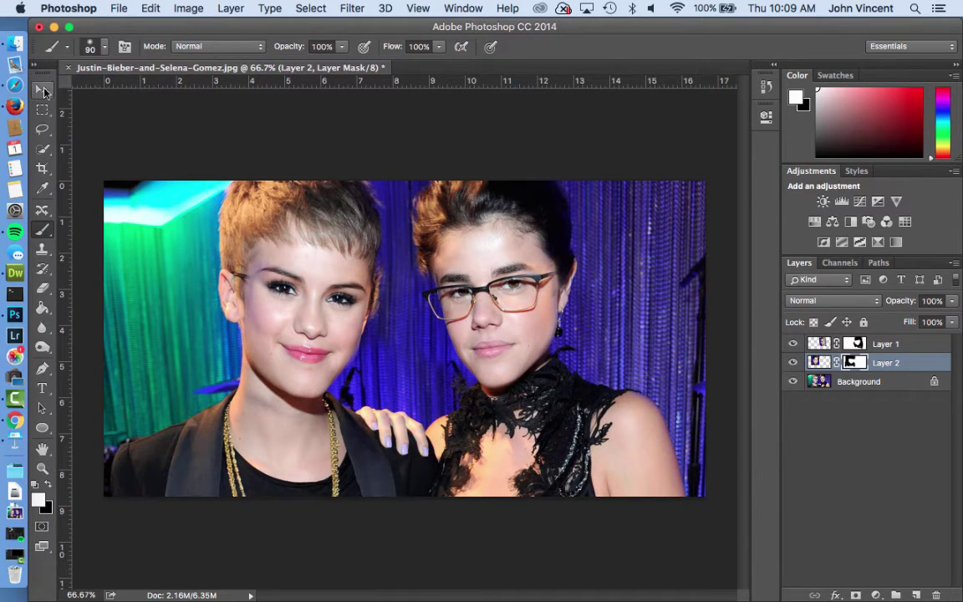
{"action": "left_click", "coordinate": [42, 89]}
{"action": "key", "text": "ctrl+t"}
- Rotate the left face about -1.8° and scale it to 101.93%
{"action": "left_click_drag", "start_coordinate": [417, 436], "coordinate": [422, 437]}
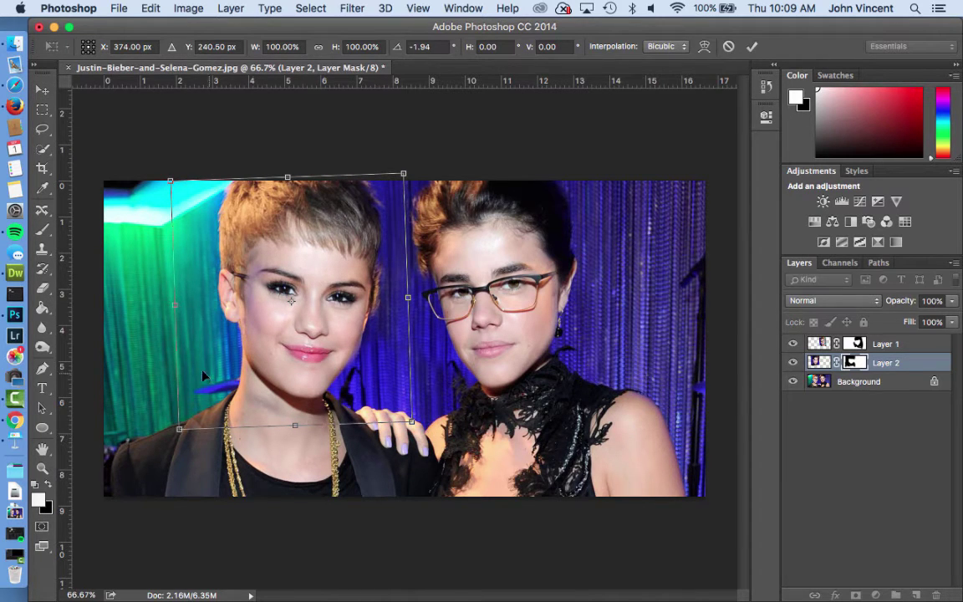
{"action": "left_click_drag", "start_coordinate": [177, 432], "coordinate": [174, 434]}
{"action": "key", "text": "Return"}
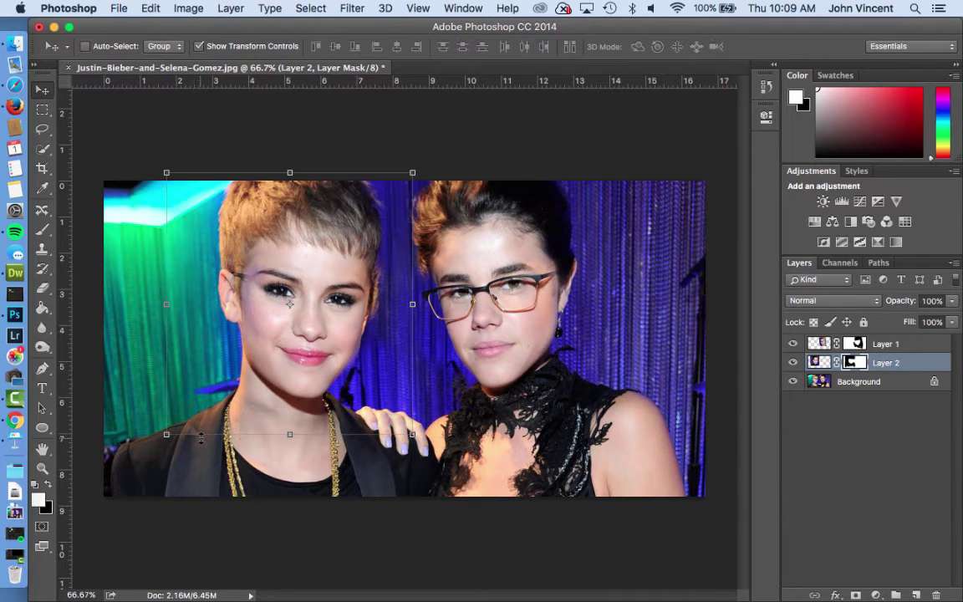
- Paint Layer 2's mask around the glasses arm near the eye, then zoom in on the gap
{"action": "key", "text": "b"}
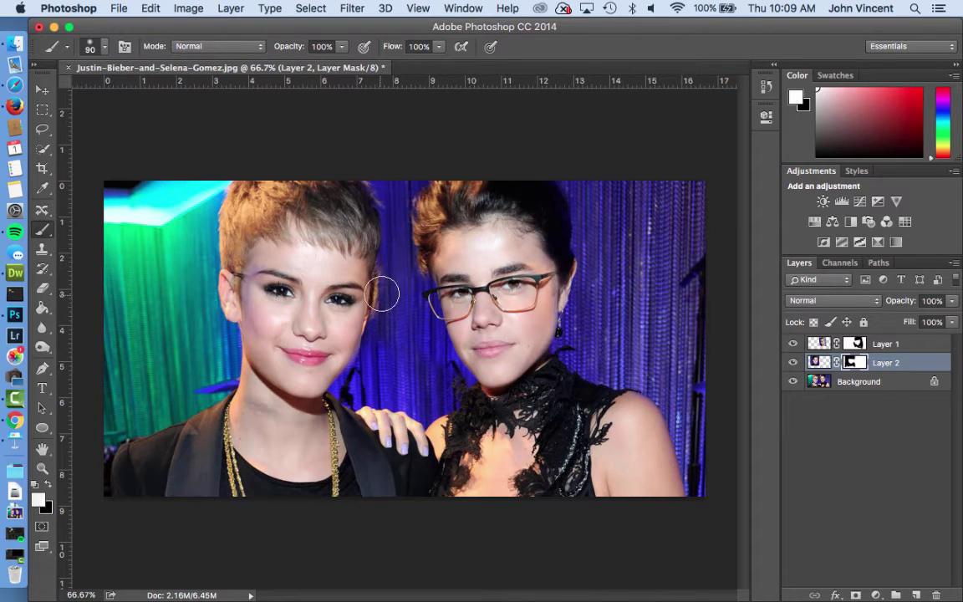
{"action": "key", "text": "x"}
{"action": "mouse_move", "coordinate": [383, 316]}
{"action": "left_mouse_down"}
{"action": "mouse_move", "coordinate": [389, 263]}
{"action": "mouse_move", "coordinate": [371, 353]}
{"action": "mouse_move", "coordinate": [379, 280]}
{"action": "left_mouse_up"}
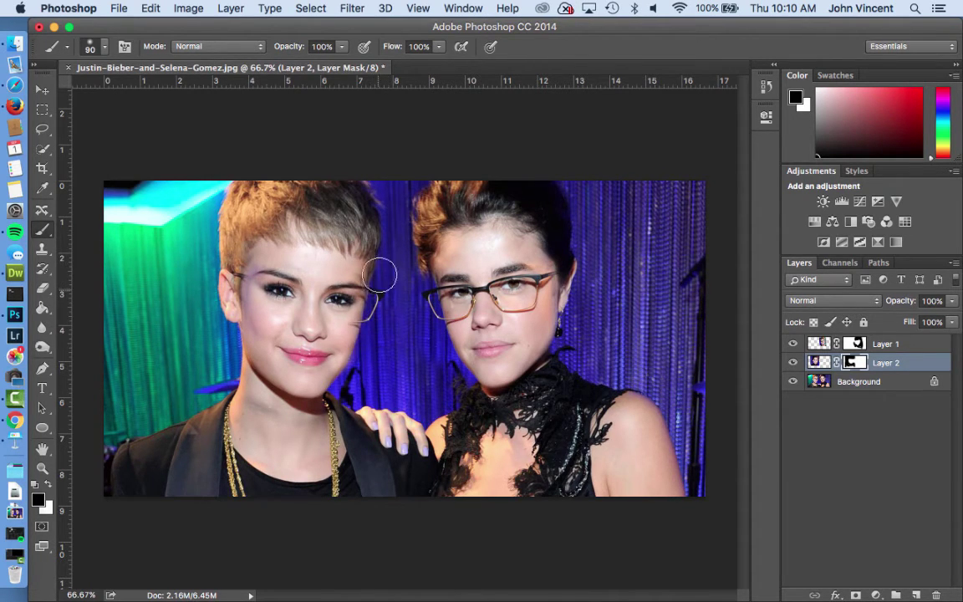
{"action": "key", "text": "x"}
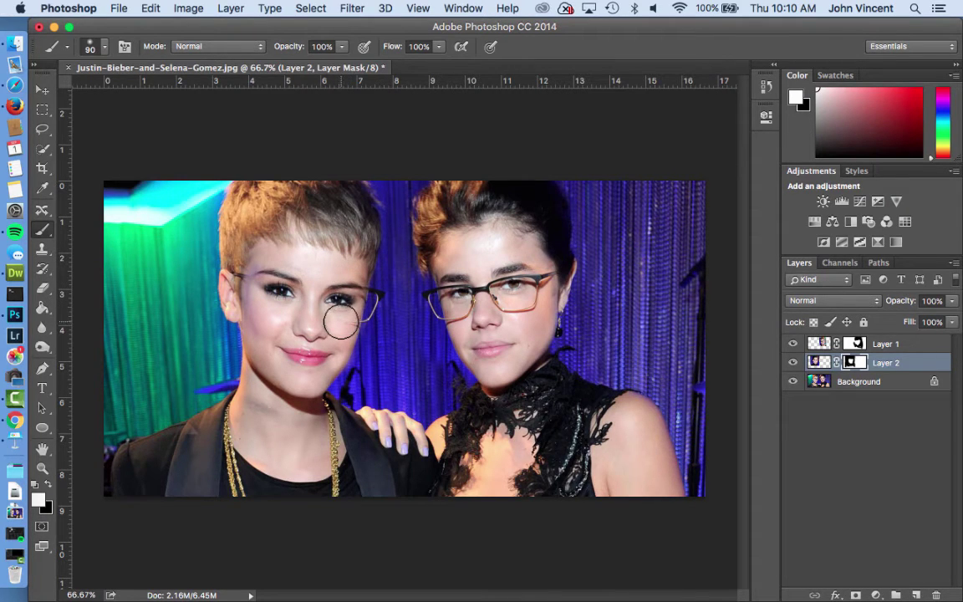
{"action": "key", "text": "x"}
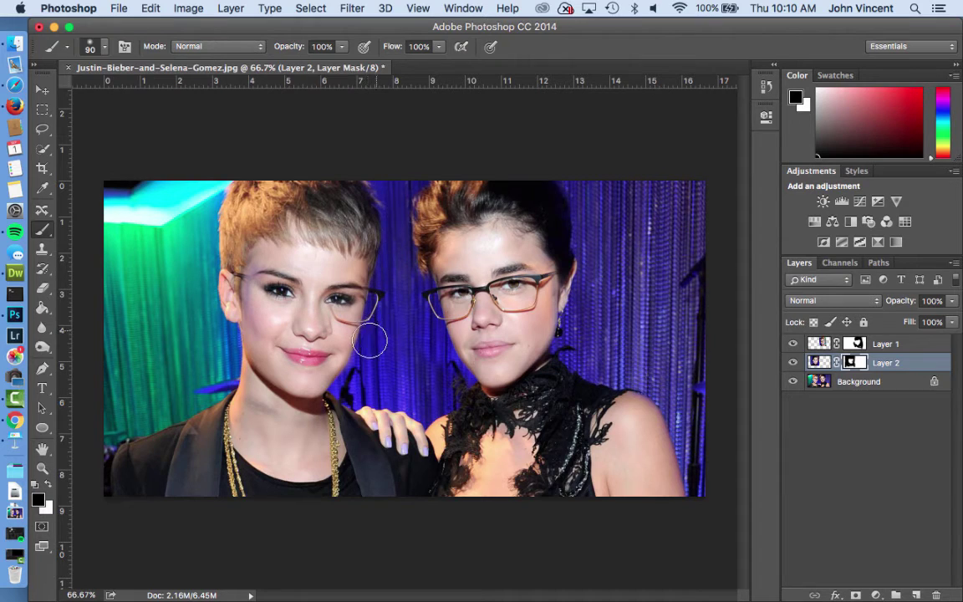
{"action": "key", "text": "x"}
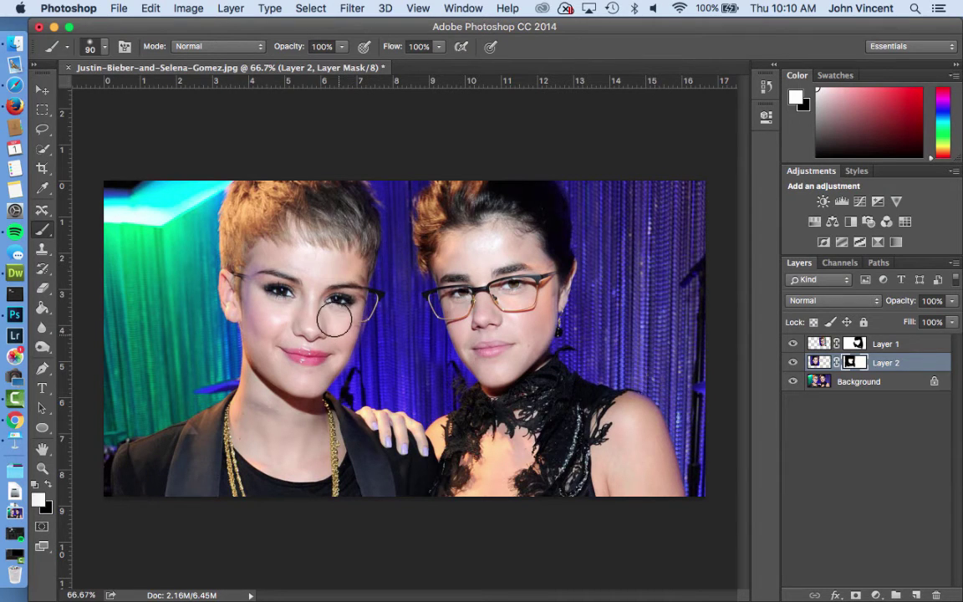
{"action": "key", "text": "super+equal"}
{"action": "key", "text": "super+equal"}
{"action": "key", "text": "super+equal"}
- Paint with a size-25 brush on Layer 2's mask to hide the glasses-arm lines by the brow and cheek
{"action": "left_click_drag", "start_coordinate": [330, 316], "coordinate": [425, 447]}
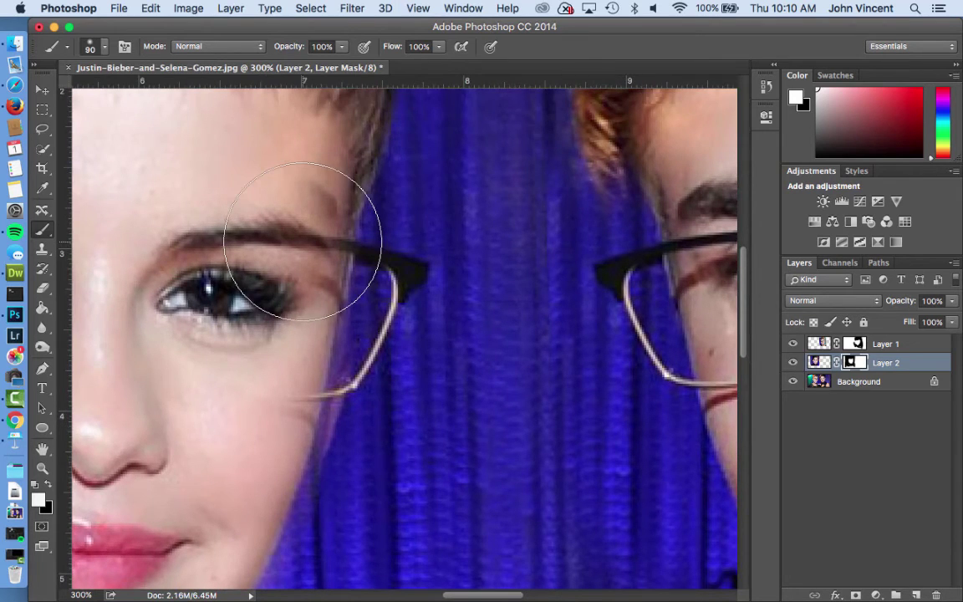
{"action": "key", "text": "bracketleft"}
{"action": "key", "text": "bracketleft"}
{"action": "key", "text": "bracketleft"}
{"action": "key", "text": "bracketleft"}
{"action": "key", "text": "bracketleft"}
{"action": "key", "text": "bracketleft"}
{"action": "key", "text": "bracketleft"}
{"action": "key", "text": "bracketleft"}
{"action": "key", "text": "bracketleft"}
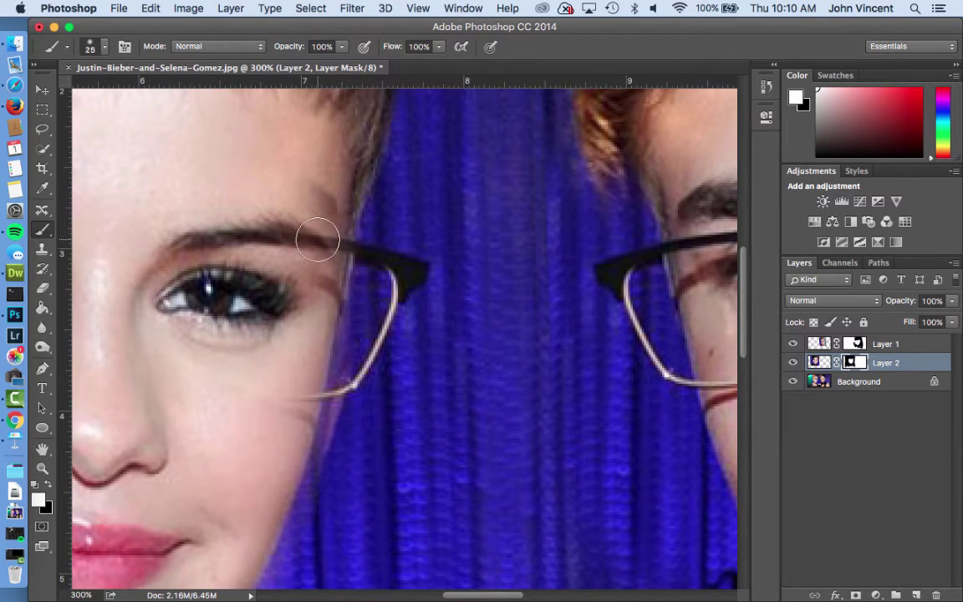
{"action": "key", "text": "x"}
{"action": "mouse_move", "coordinate": [326, 239]}
{"action": "left_mouse_down"}
{"action": "mouse_move", "coordinate": [275, 201]}
{"action": "mouse_move", "coordinate": [322, 223]}
{"action": "left_mouse_up"}
{"action": "key", "text": "x"}
{"action": "mouse_move", "coordinate": [313, 313]}
{"action": "left_mouse_down"}
{"action": "mouse_move", "coordinate": [288, 448]}
{"action": "mouse_move", "coordinate": [297, 363]}
{"action": "mouse_move", "coordinate": [286, 407]}
{"action": "left_mouse_up"}
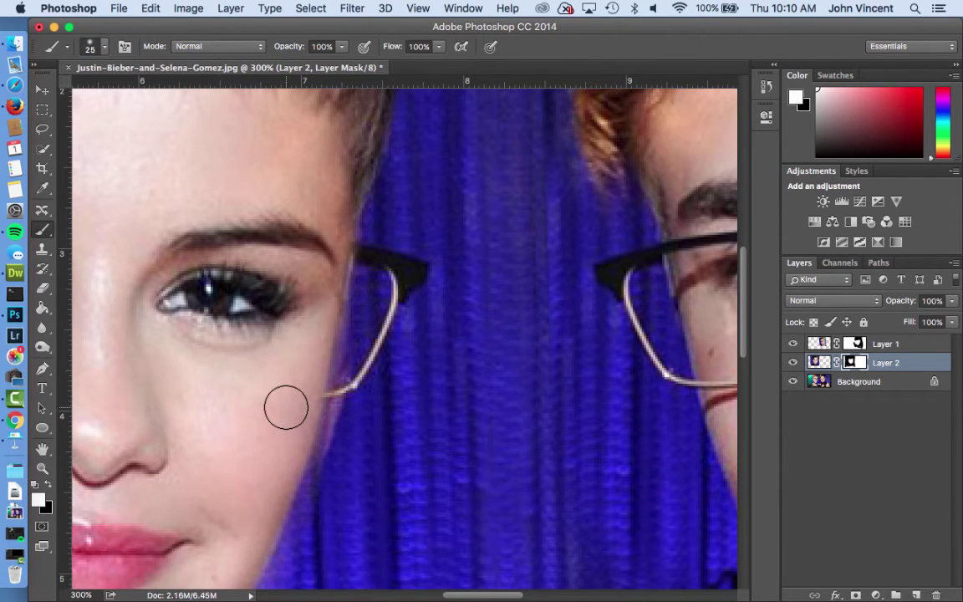
{"action": "scroll", "coordinate": [285, 407], "scroll_direction": "up", "scroll_amount": 2}
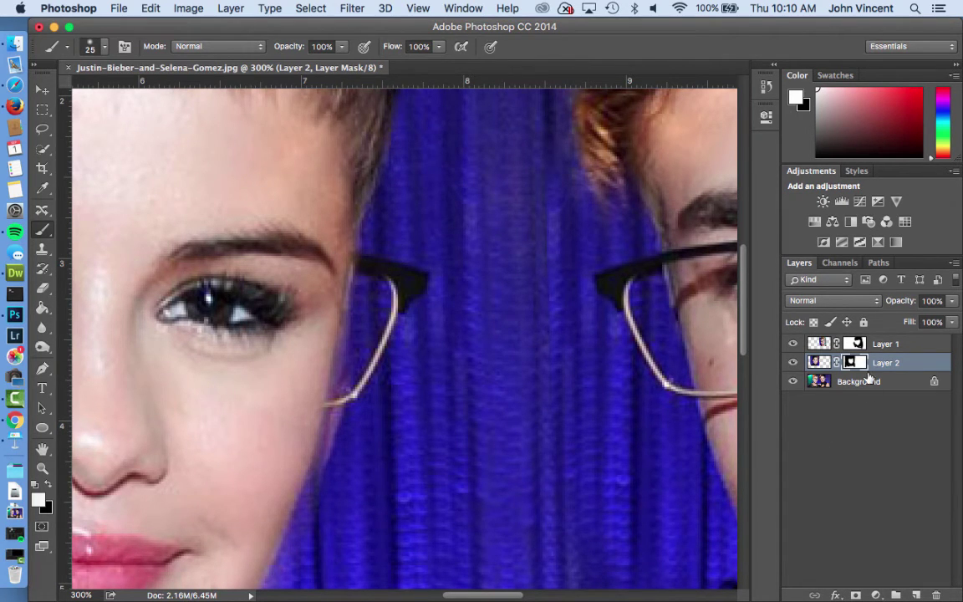
{"action": "left_click", "coordinate": [823, 383]}
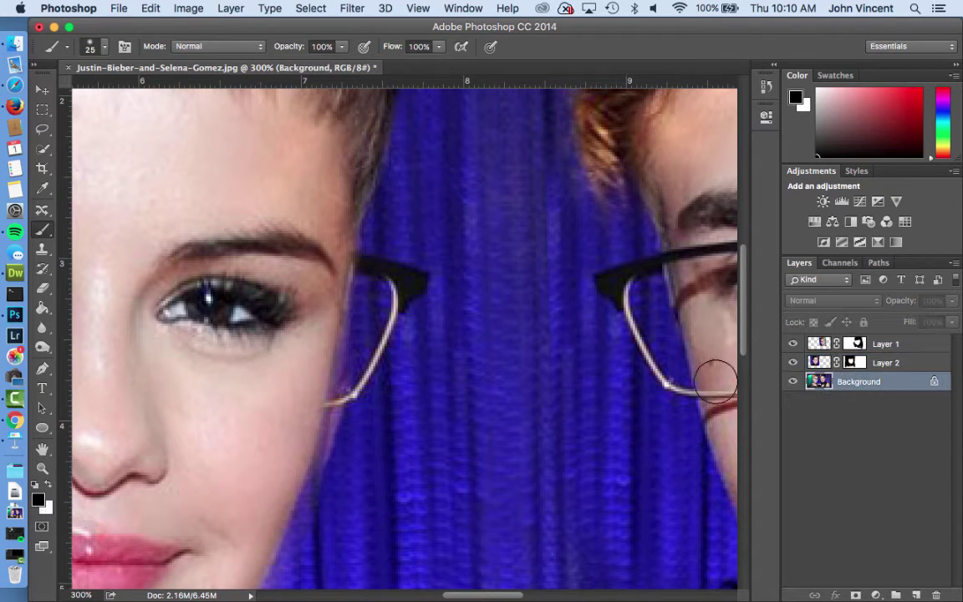
- At 100% zoom, clone curtain texture over the leftover glasses arm
{"action": "left_click", "coordinate": [42, 249]}
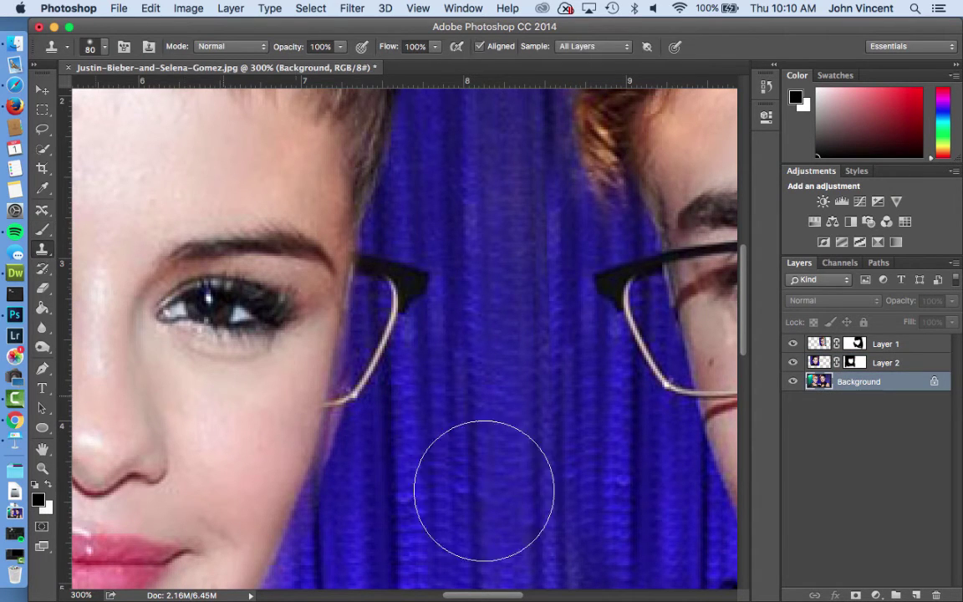
{"action": "key", "text": "super+minus"}
{"action": "key", "text": "super+minus"}
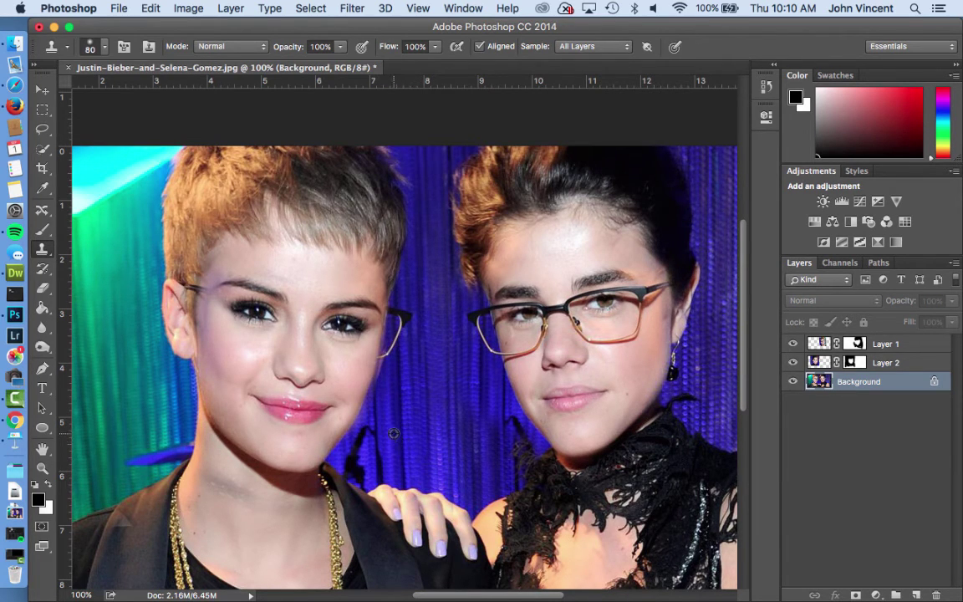
{"action": "left_click", "coordinate": [397, 454], "text": "alt"}
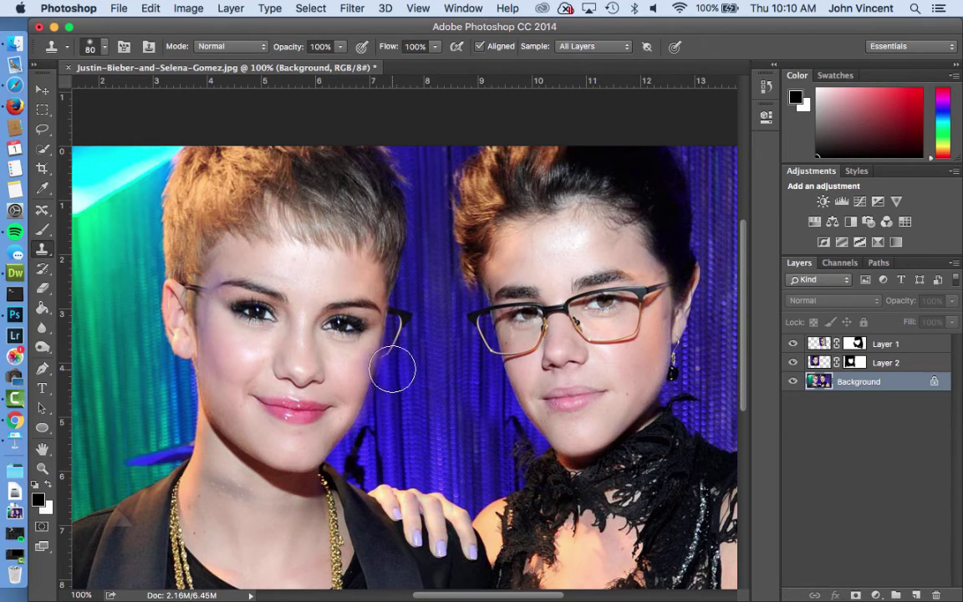
{"action": "mouse_move", "coordinate": [394, 358]}
{"action": "left_mouse_down"}
{"action": "mouse_move", "coordinate": [395, 305]}
{"action": "mouse_move", "coordinate": [389, 356]}
{"action": "left_mouse_up"}
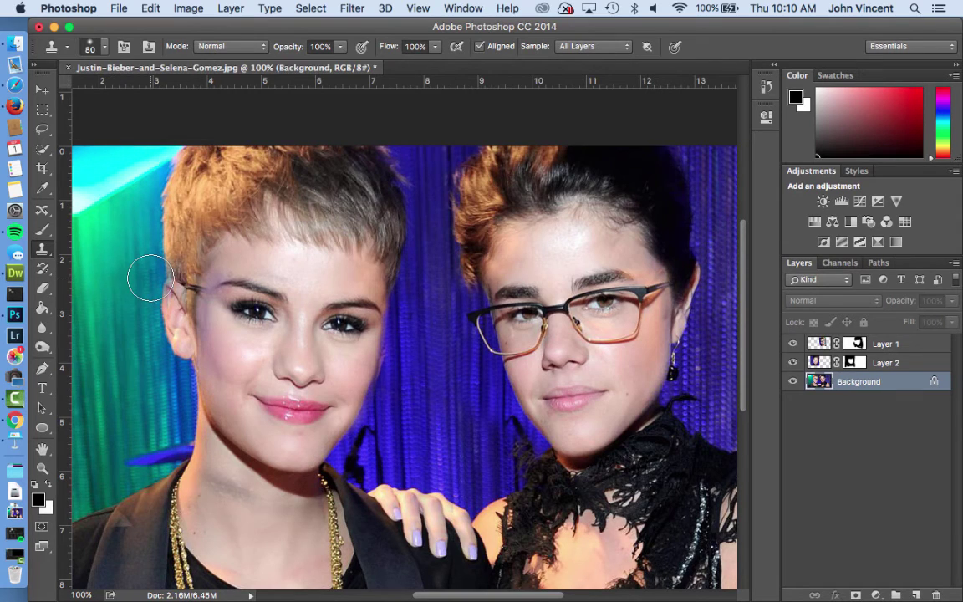
- With a size-45 clone brush, sample hair and patch the left temple above the ear
{"action": "key", "text": "bracketleft"}
{"action": "key", "text": "bracketleft"}
{"action": "key", "text": "bracketleft"}
{"action": "key", "text": "bracketleft"}
{"action": "key", "text": "bracketleft"}
{"action": "key", "text": "bracketleft"}
{"action": "key", "text": "bracketleft"}
{"action": "left_click_drag", "start_coordinate": [182, 268], "coordinate": [191, 229]}
{"action": "left_click", "coordinate": [190, 227], "text": "alt"}
{"action": "left_click_drag", "start_coordinate": [189, 284], "coordinate": [184, 278]}
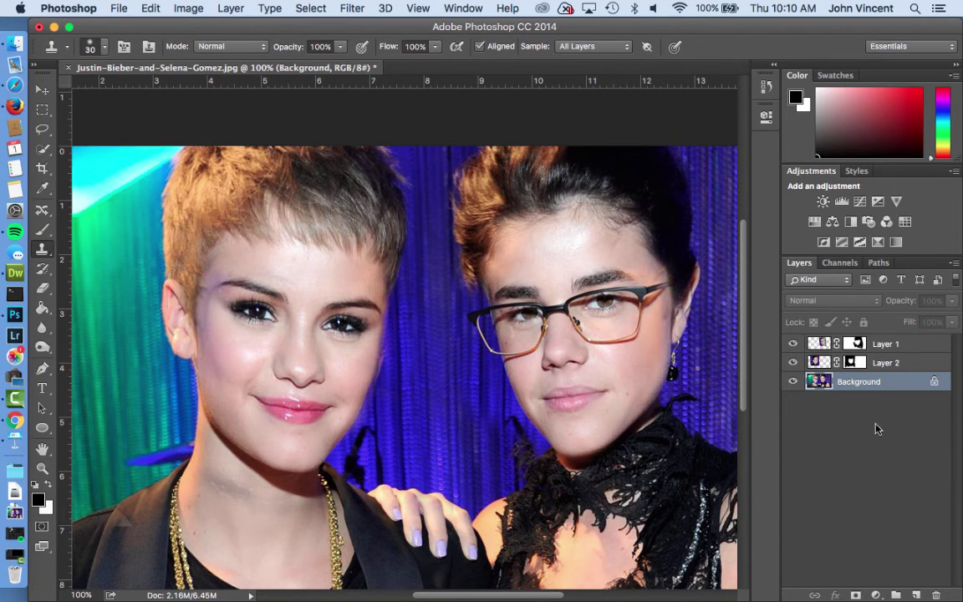
{"action": "left_click", "coordinate": [791, 362]}
{"action": "left_click", "coordinate": [793, 344]}
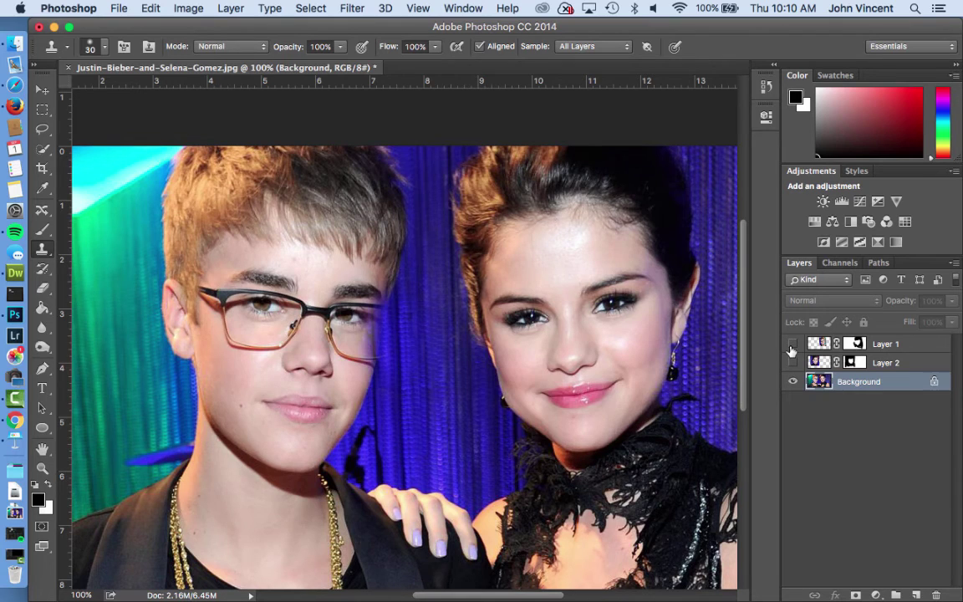
{"action": "left_click", "coordinate": [791, 363]}
{"action": "left_click", "coordinate": [793, 344]}
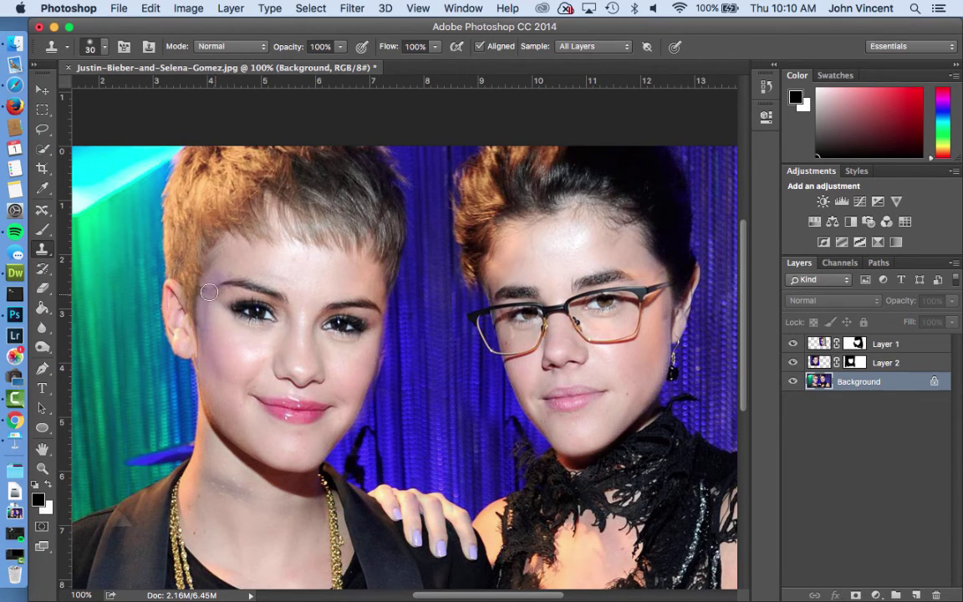
{"action": "left_click", "coordinate": [205, 242], "text": "alt"}
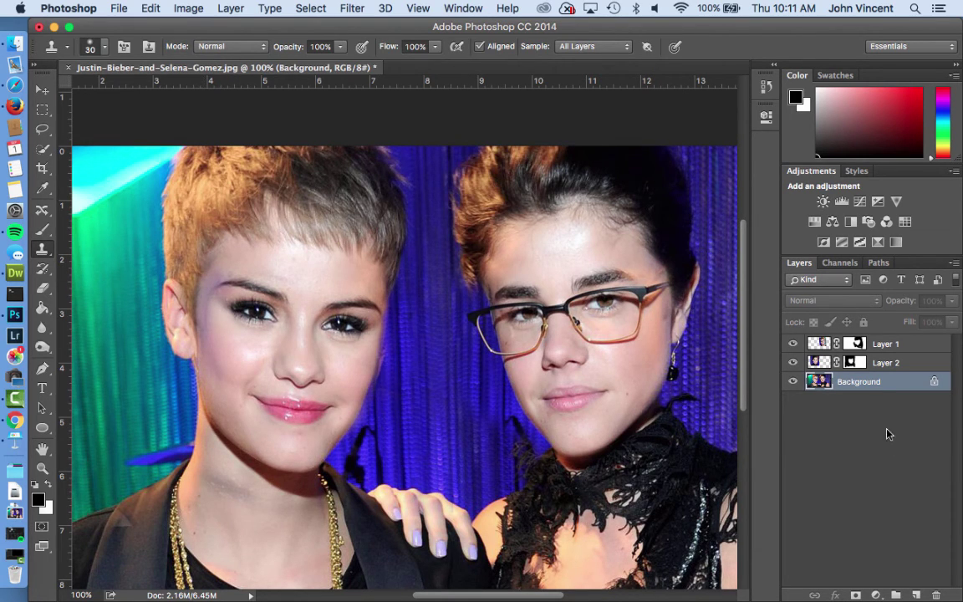
{"action": "left_click", "coordinate": [893, 368]}
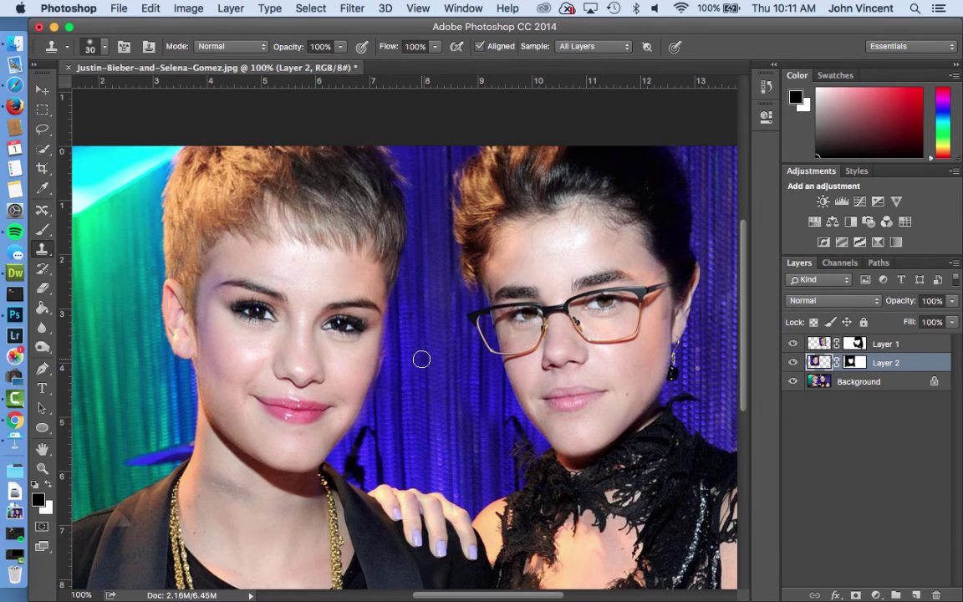
- Zoom out to the whole photo and set a 50 px black brush on Layer 2's mask
{"action": "key", "text": "super+minus"}
{"action": "key", "text": "super+minus"}
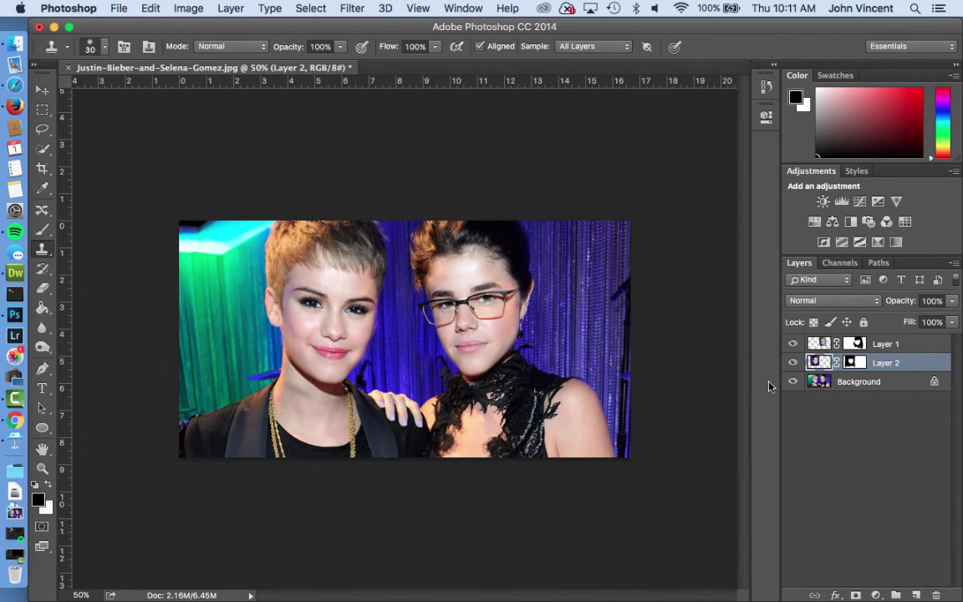
{"action": "left_click", "coordinate": [857, 365]}
{"action": "key", "text": "x"}
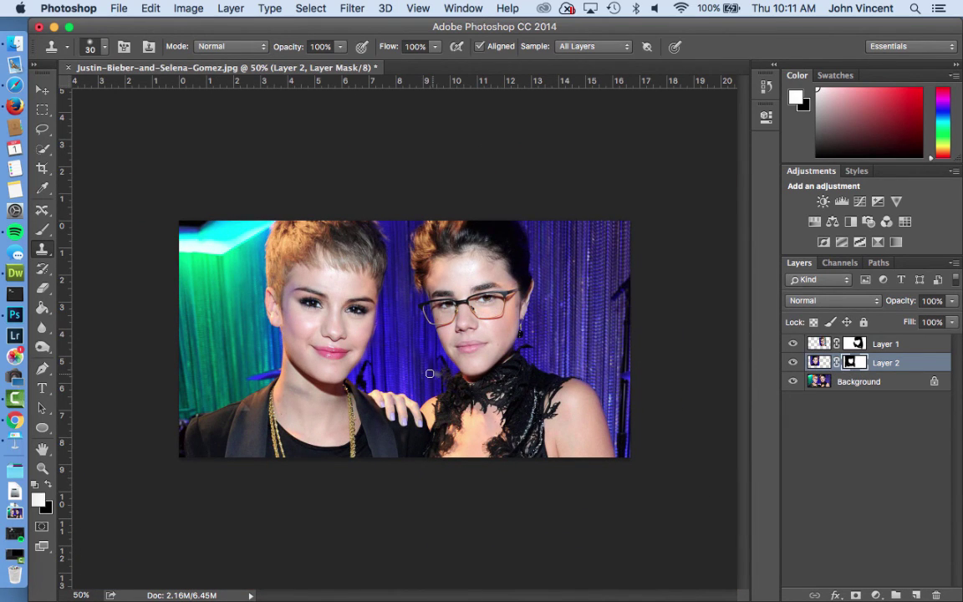
{"action": "key", "text": "b"}
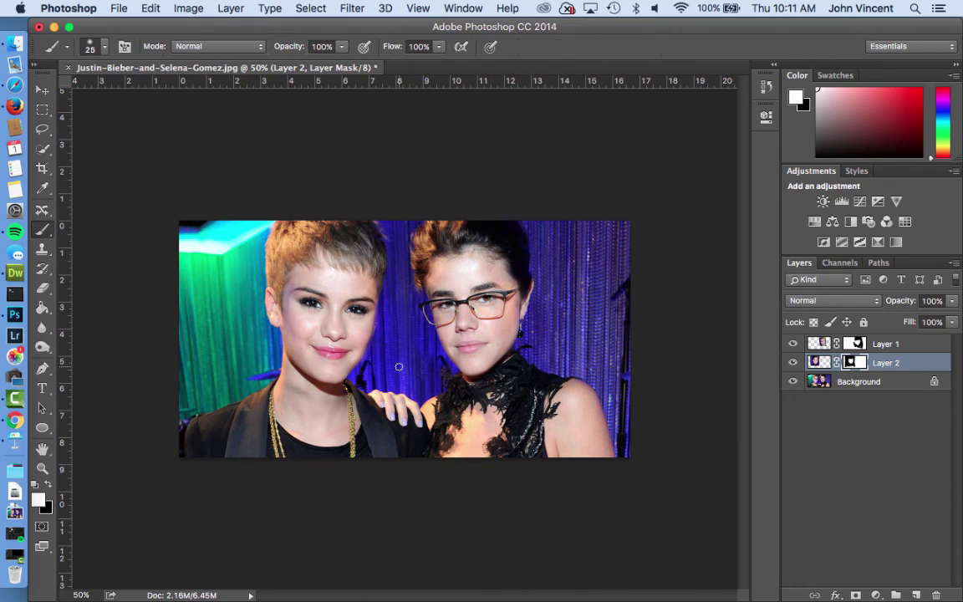
{"action": "key", "text": "x"}
{"action": "key", "text": "bracketright"}
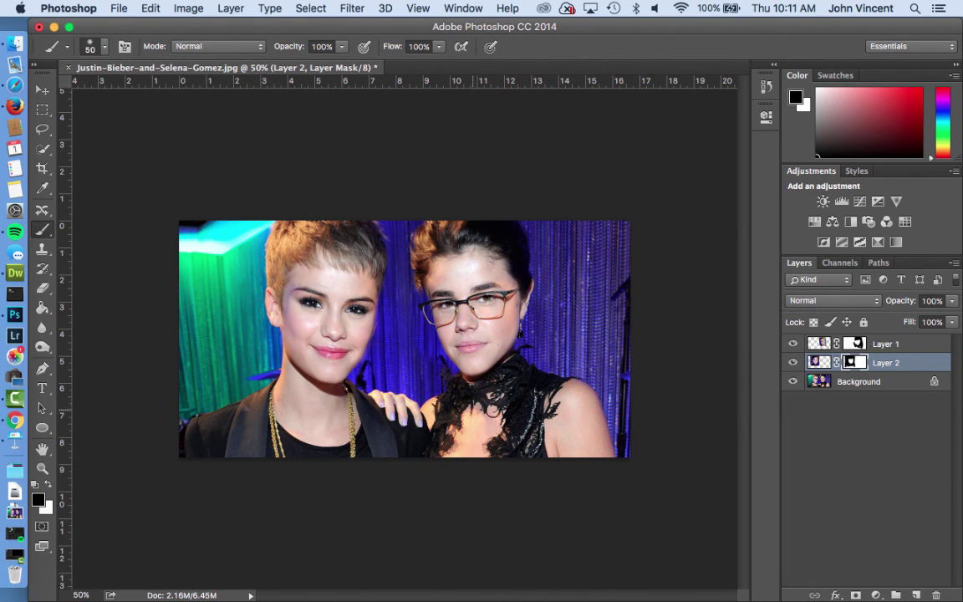